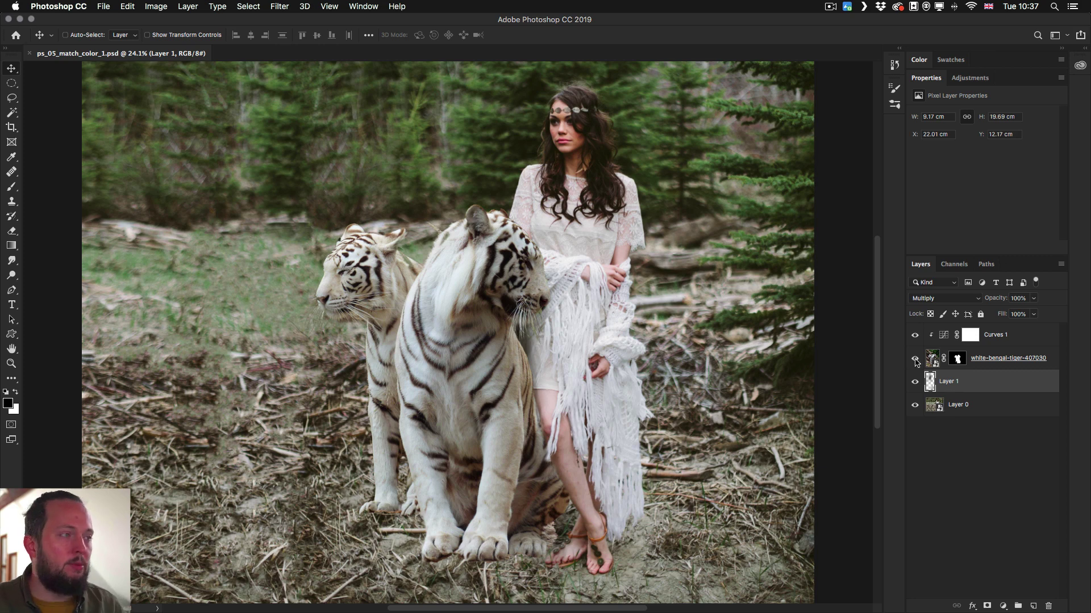
Step: Try scaling the white tiger layer with Free Transform, cancel it, then open Preferences with Cmd+K
left_click(933, 355)
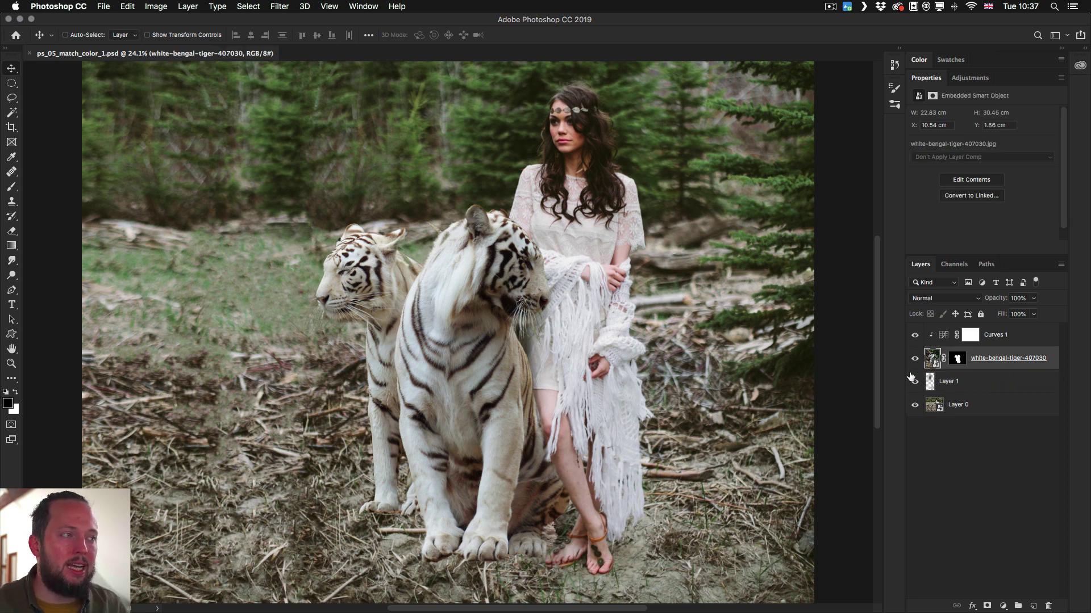
key("super+t")
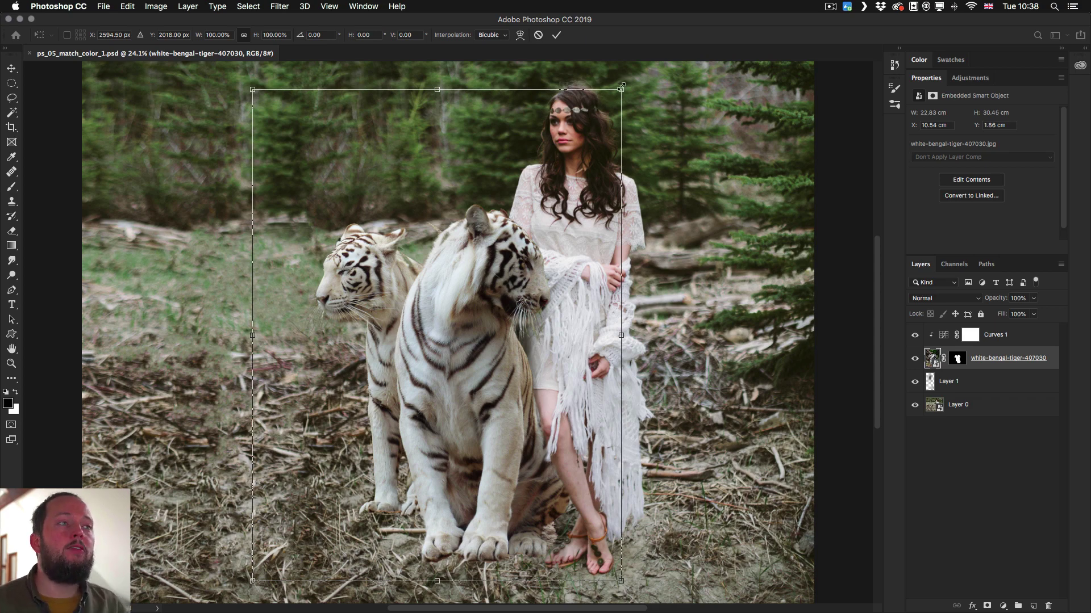
left_click_drag(622, 88, 672, 166)
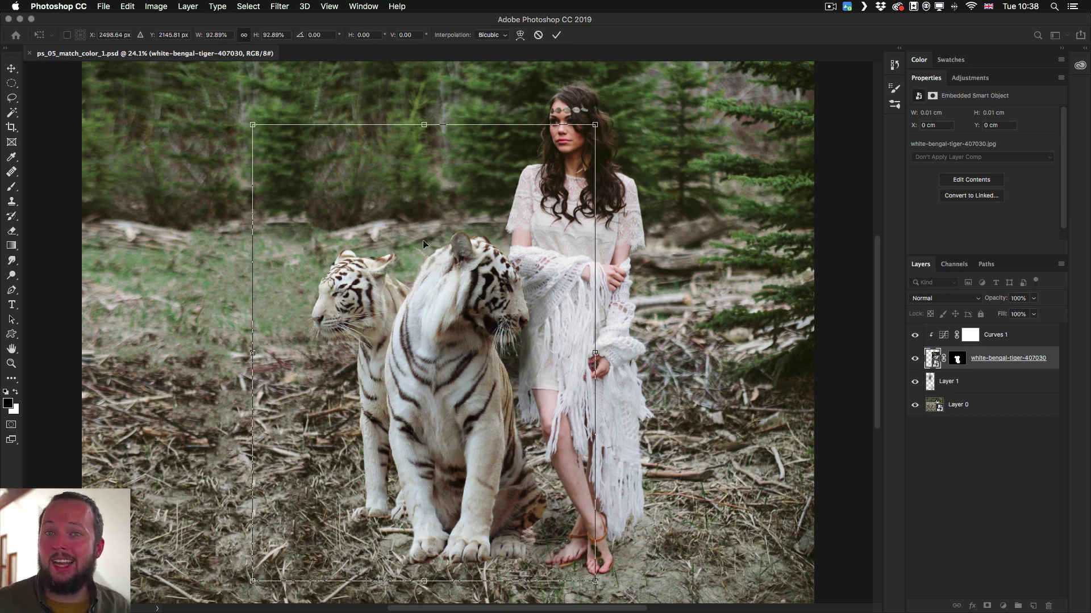
left_click_drag(596, 125, 620, 90)
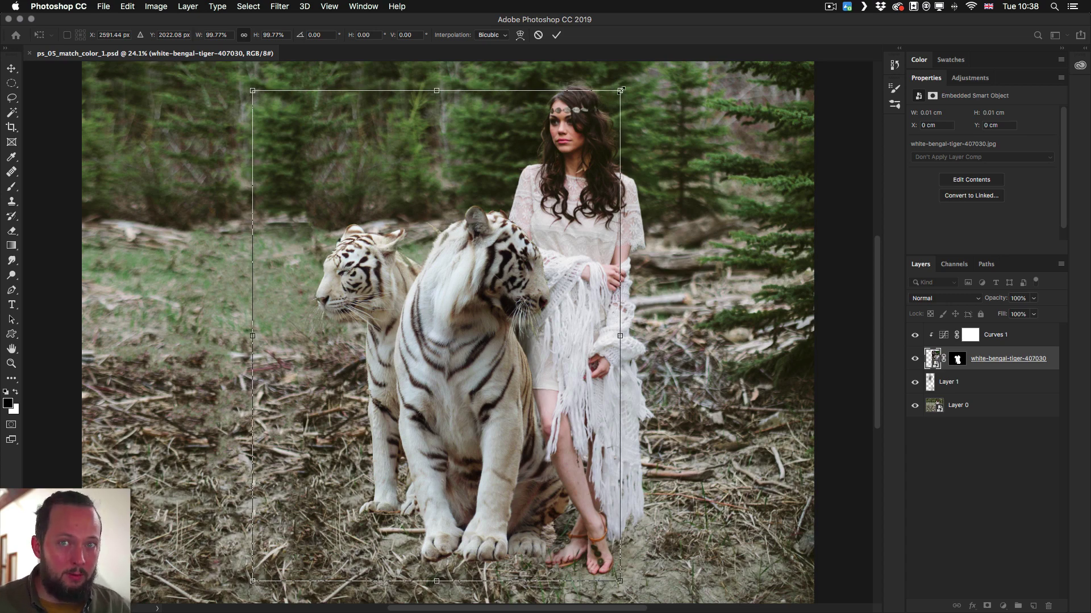
mouse_move(622, 89)
left_mouse_down()
mouse_move(518, 103)
mouse_move(549, 167)
mouse_move(642, 108)
mouse_move(611, 105)
left_mouse_up()
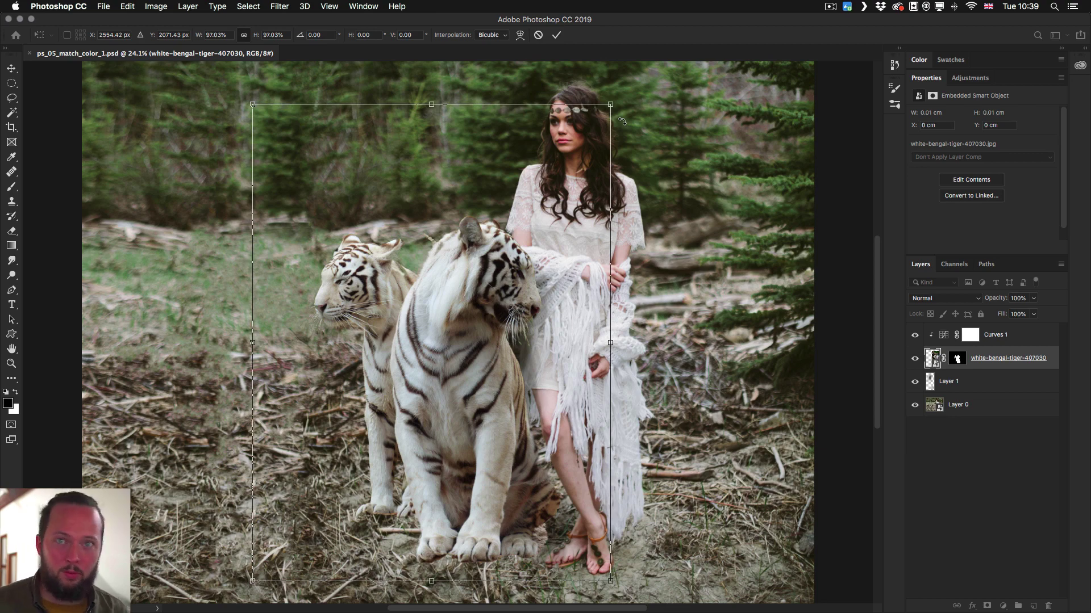
key("Return")
key("i")
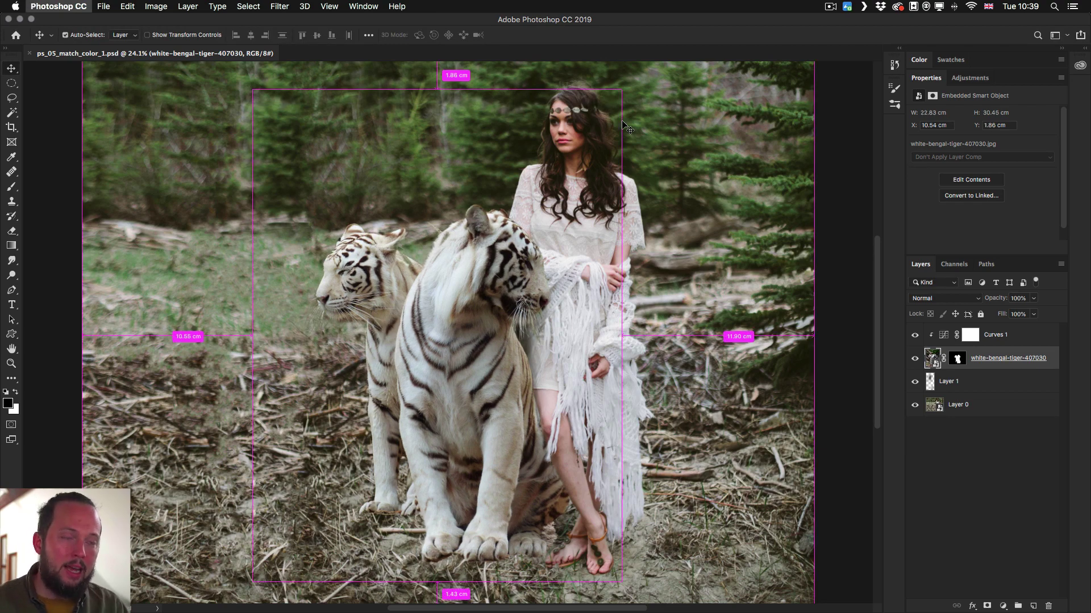
key("super+k")
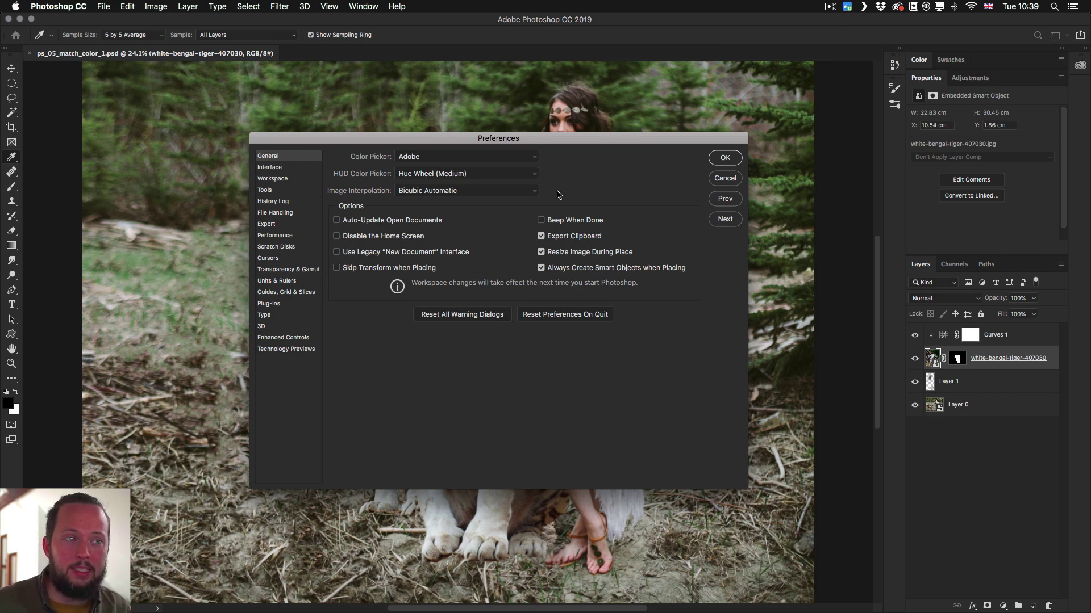
Step: Review the Interface and Tools pages in the Preferences dialog
left_click(272, 167)
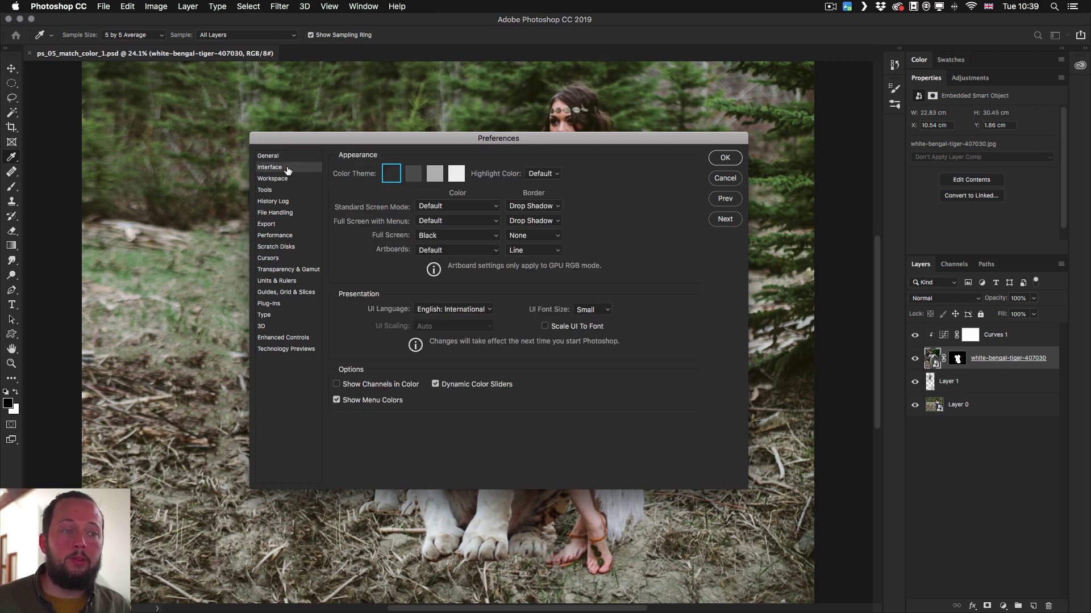
left_click(278, 193)
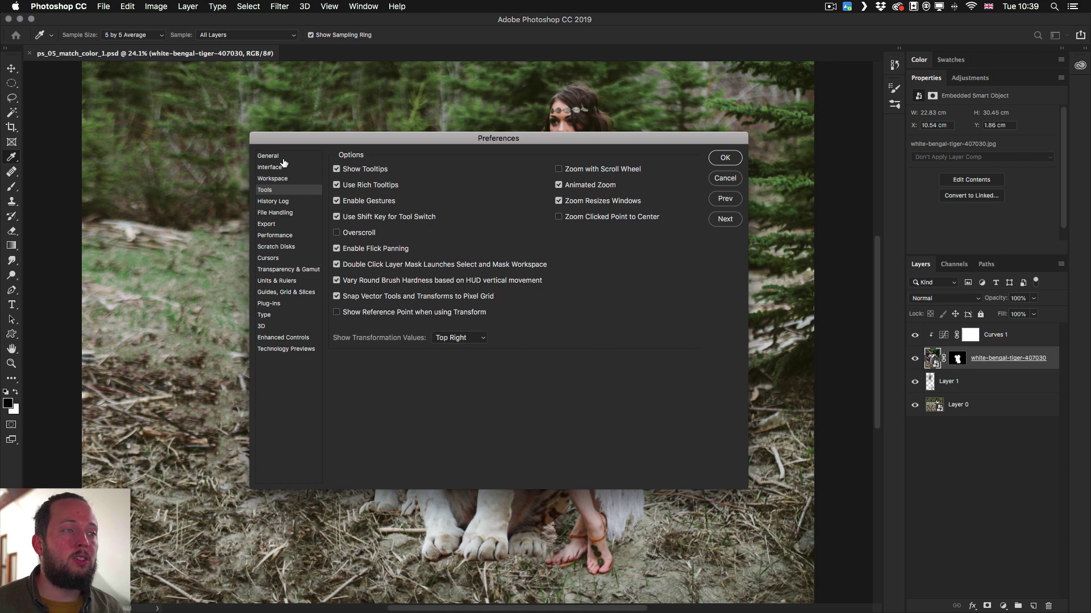
key("Return")
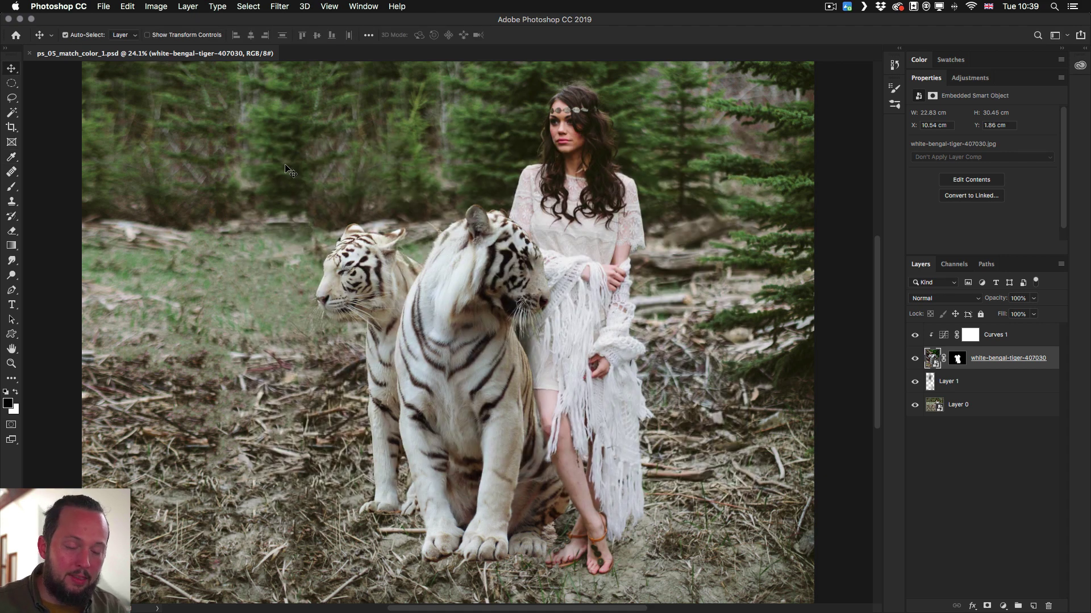
key("super+t")
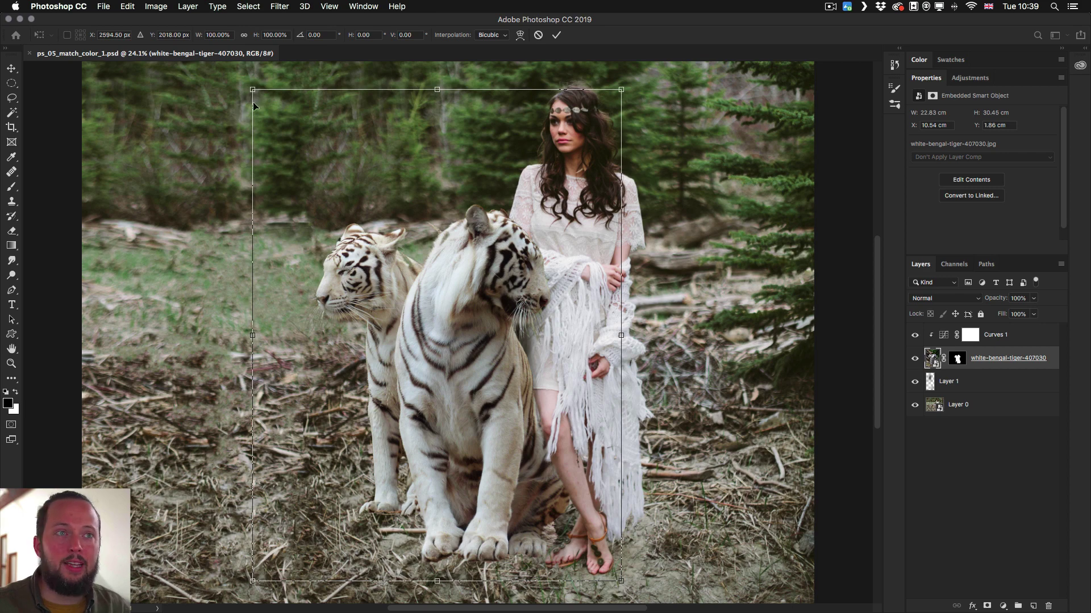
left_click_drag(252, 90, 208, 203)
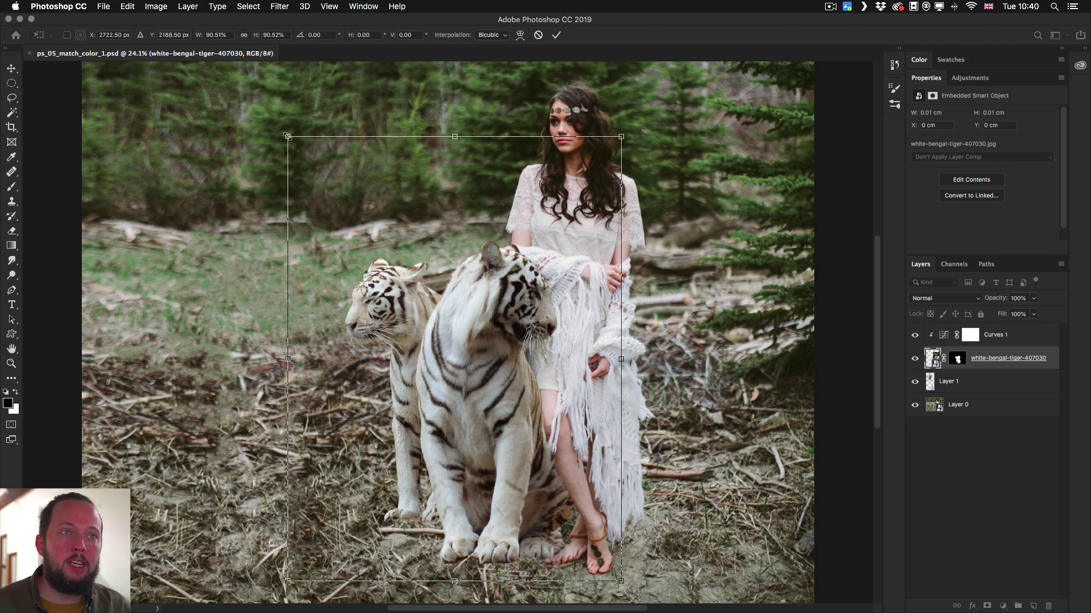
left_click_drag(288, 137, 146, 150)
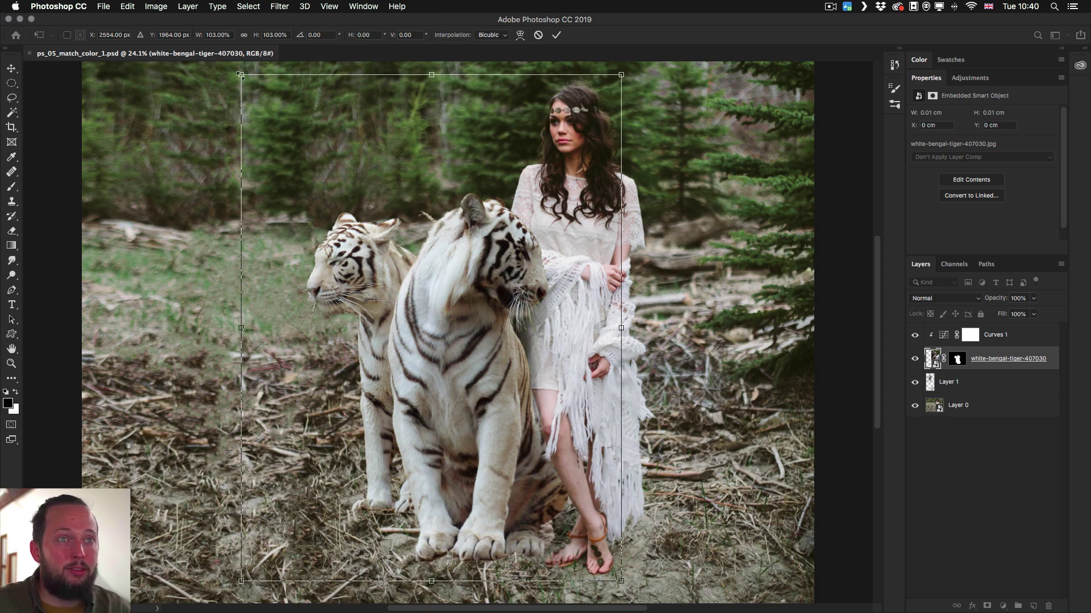
left_click_drag(240, 75, 200, 142)
key("Escape")
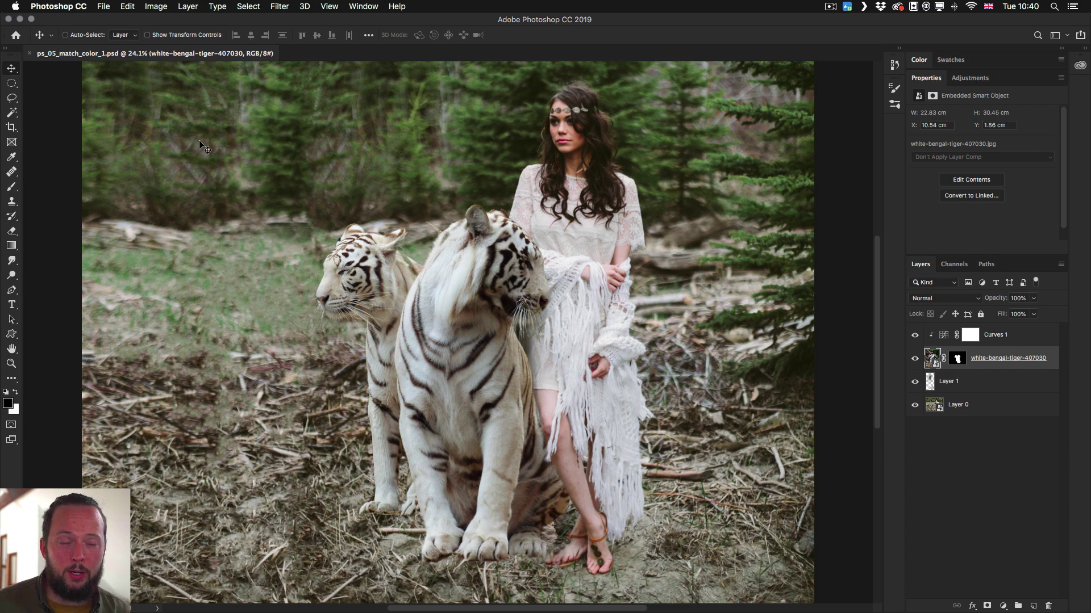
Step: Scale the tiger layer down to about 92.5% and apply the transform
key("super")
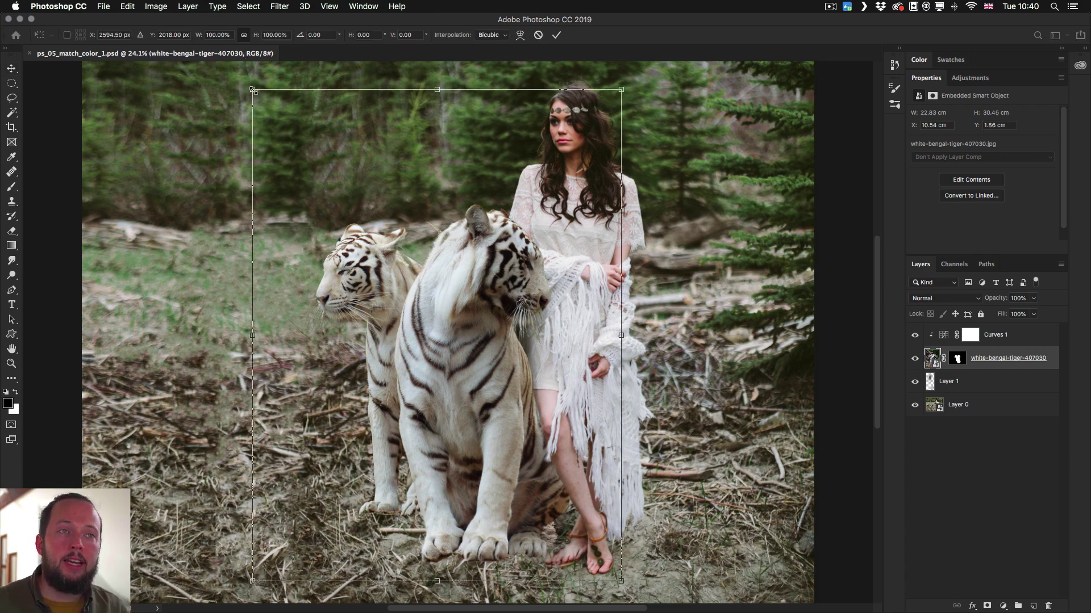
left_click_drag(252, 89, 199, 195)
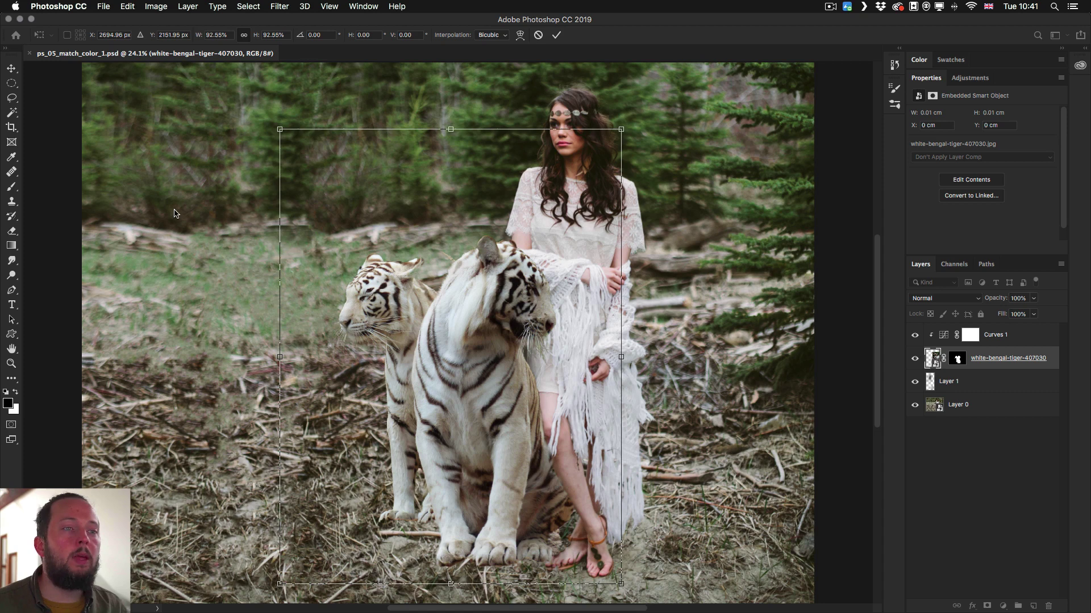
key("Return")
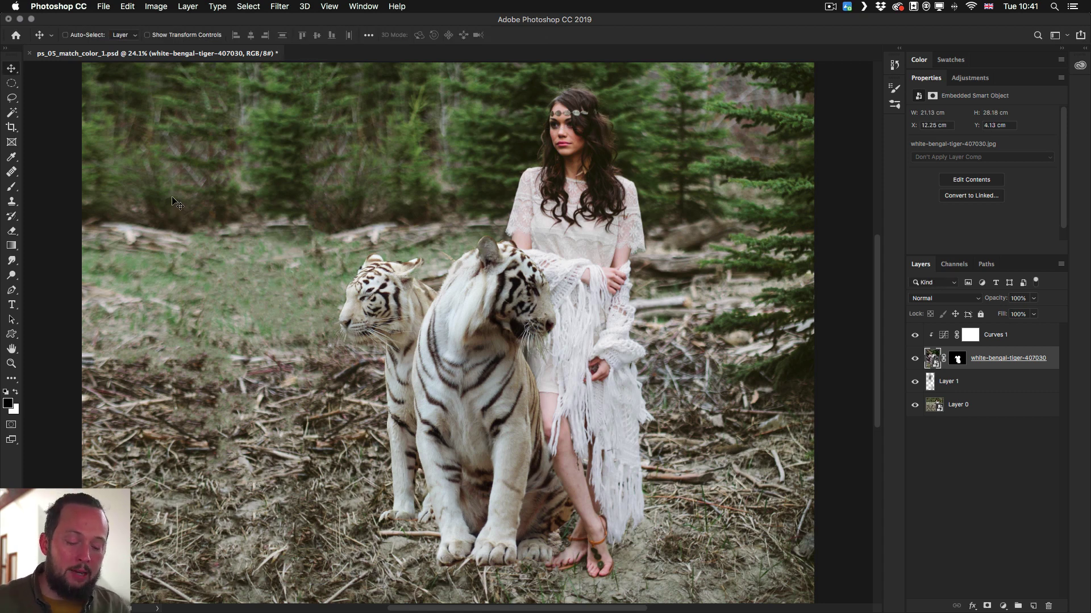
Step: Try out a crop box around the scene, then cancel the crop to keep the full image
key("c")
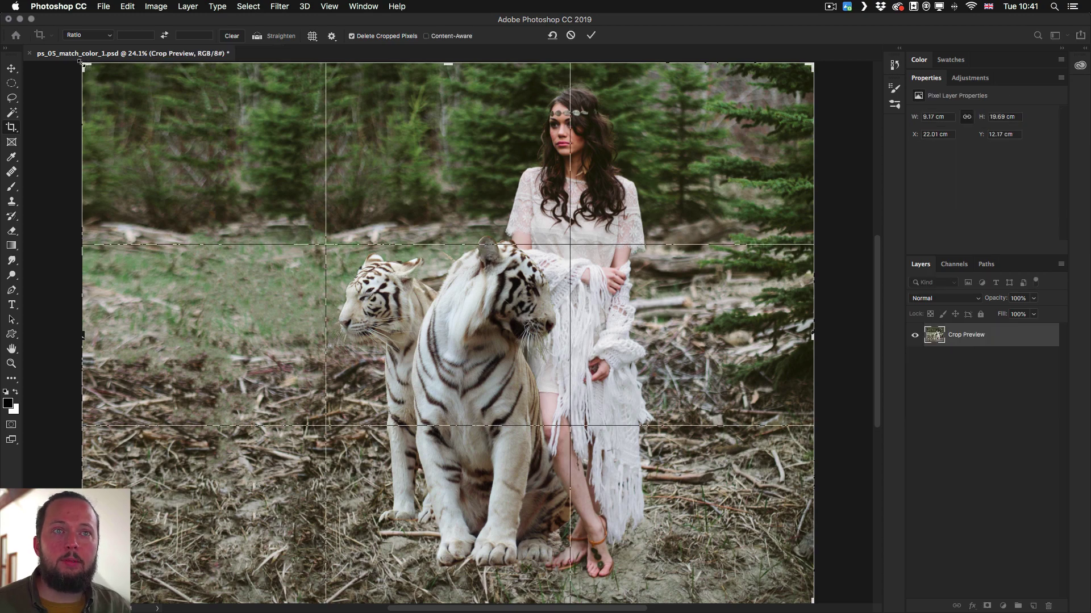
left_click_drag(83, 64, 132, 103)
left_click_drag(500, 201, 500, 295)
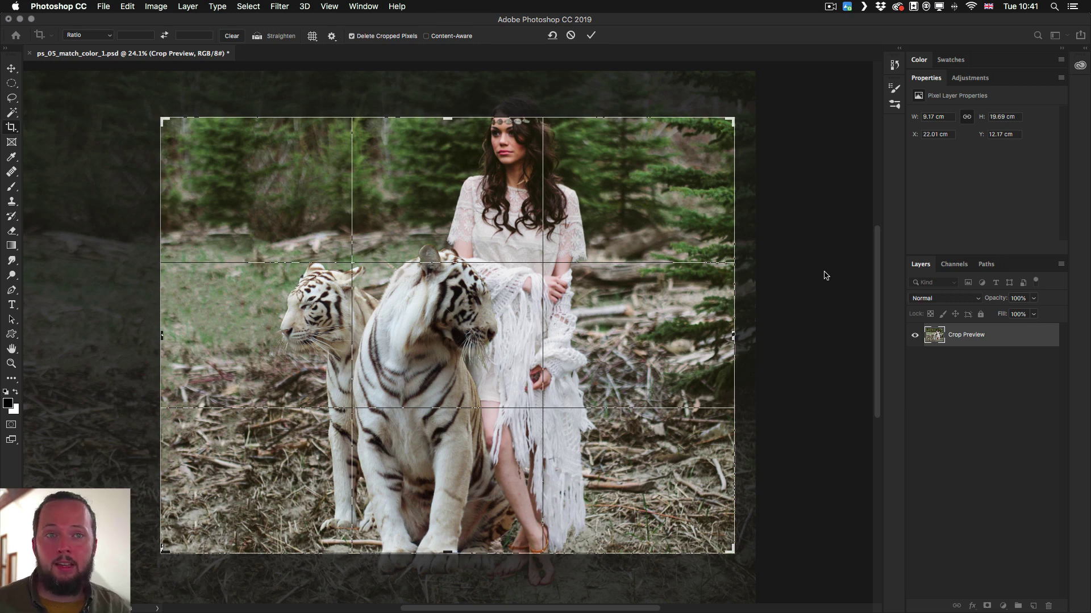
left_click(10, 173)
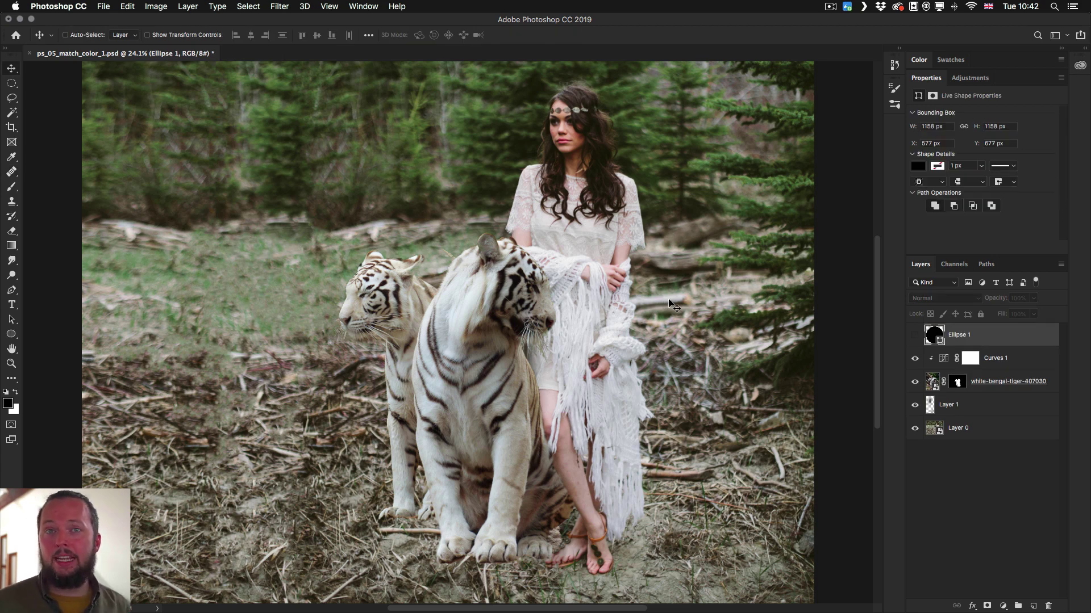
Step: Show the Ellipse 1 circle, start transforming it, and nudge it slightly lower
key("super+comma")
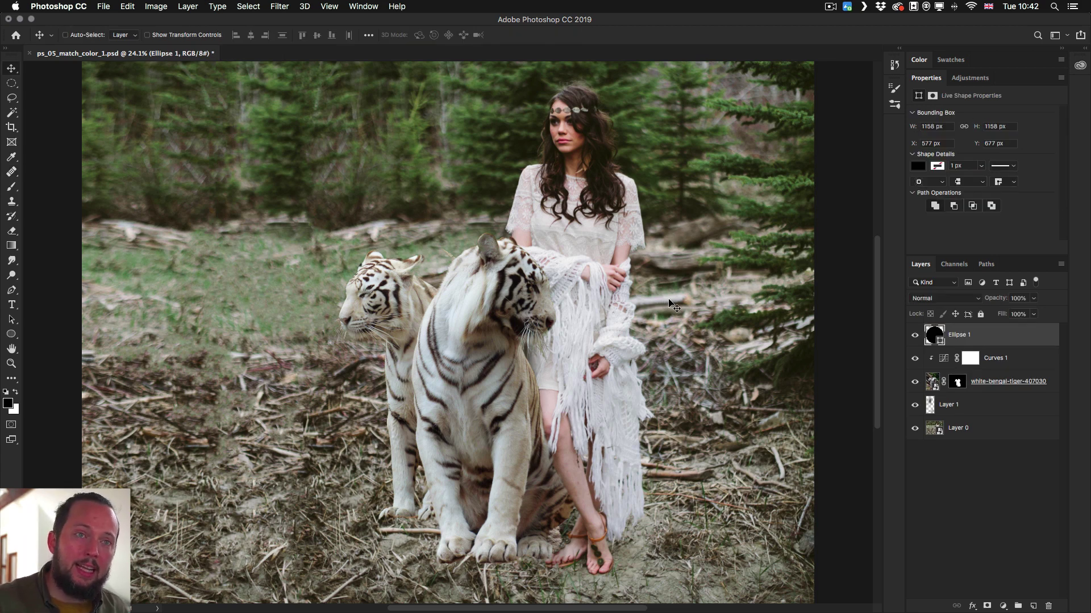
key("super+t")
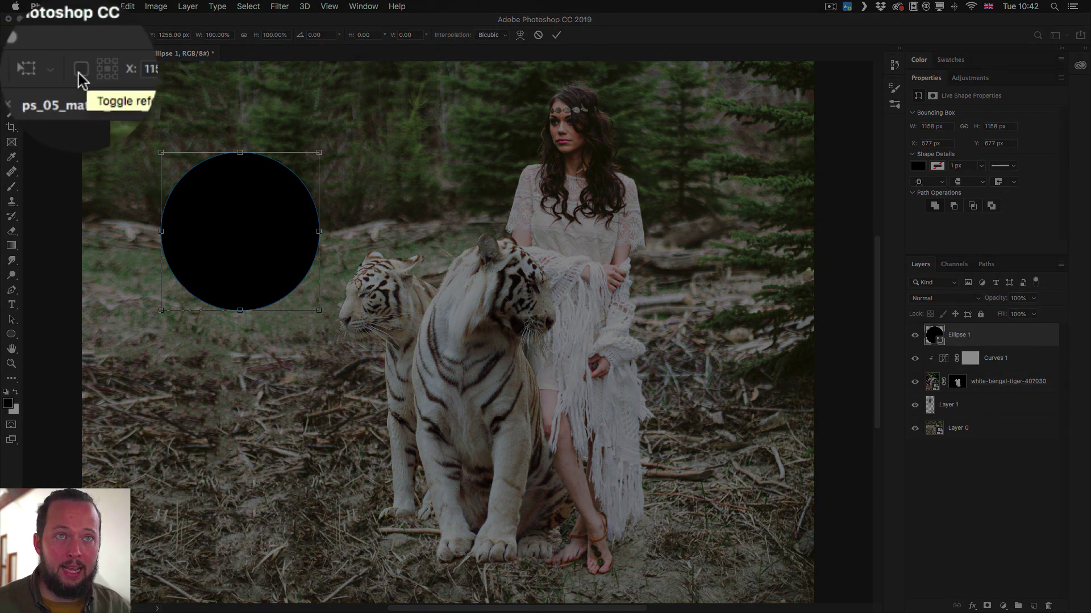
left_click(68, 36)
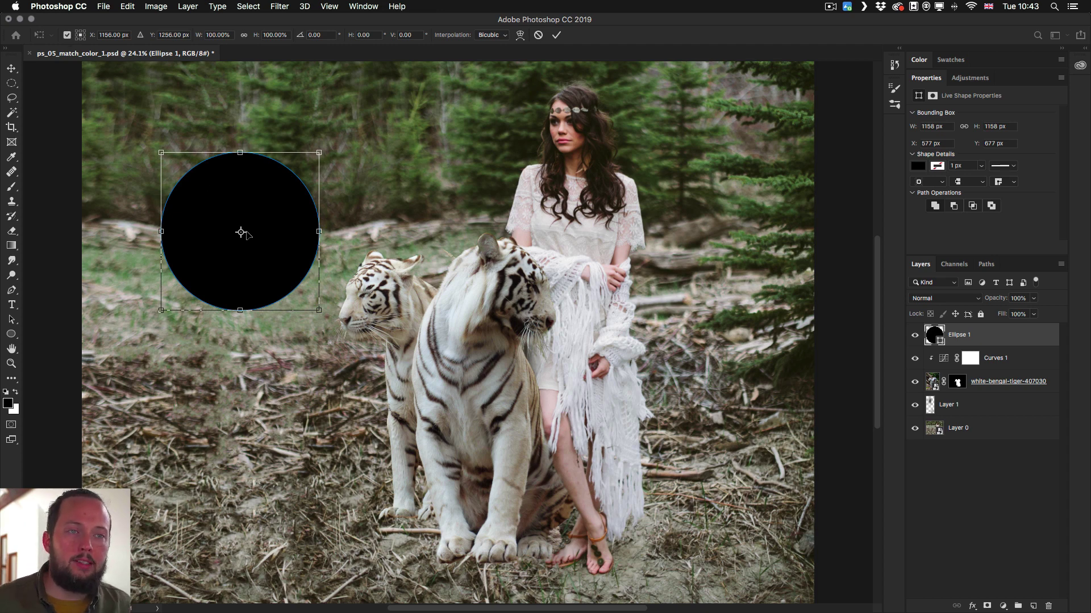
left_click(67, 35)
left_click_drag(228, 228, 230, 250)
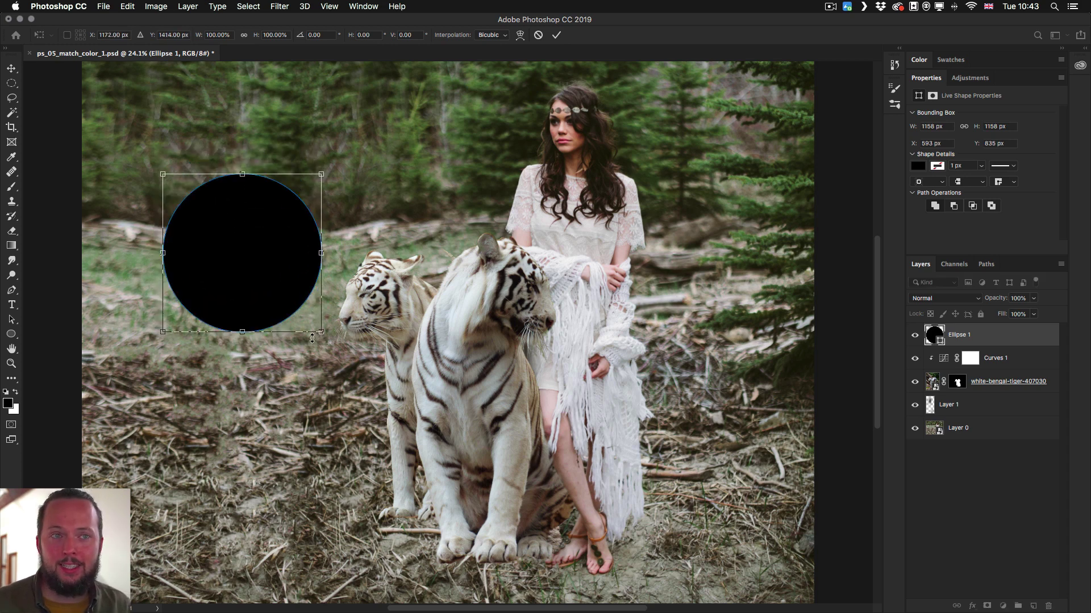
Step: Rotate the circle around an offset reference point, recentre the point, commit, and open Preferences
left_click(67, 34)
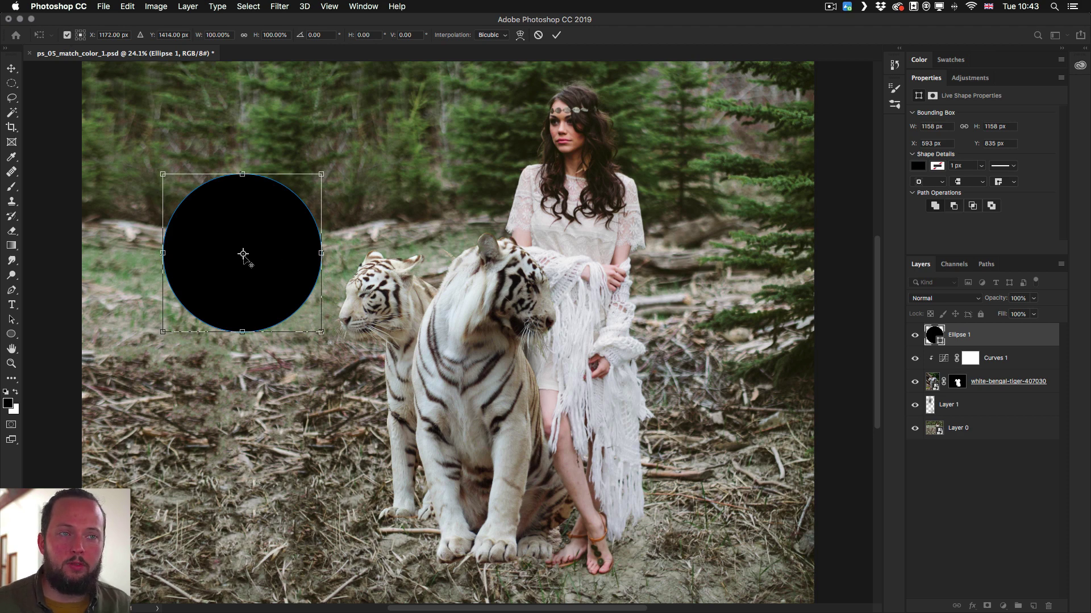
left_click_drag(243, 253, 208, 122)
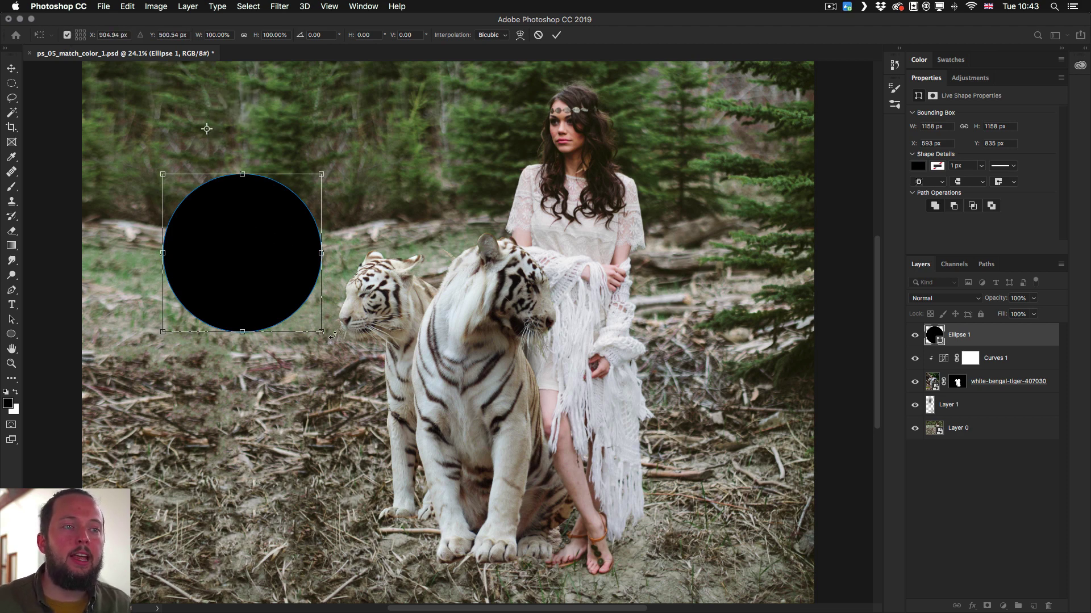
left_click_drag(331, 335, 357, 366)
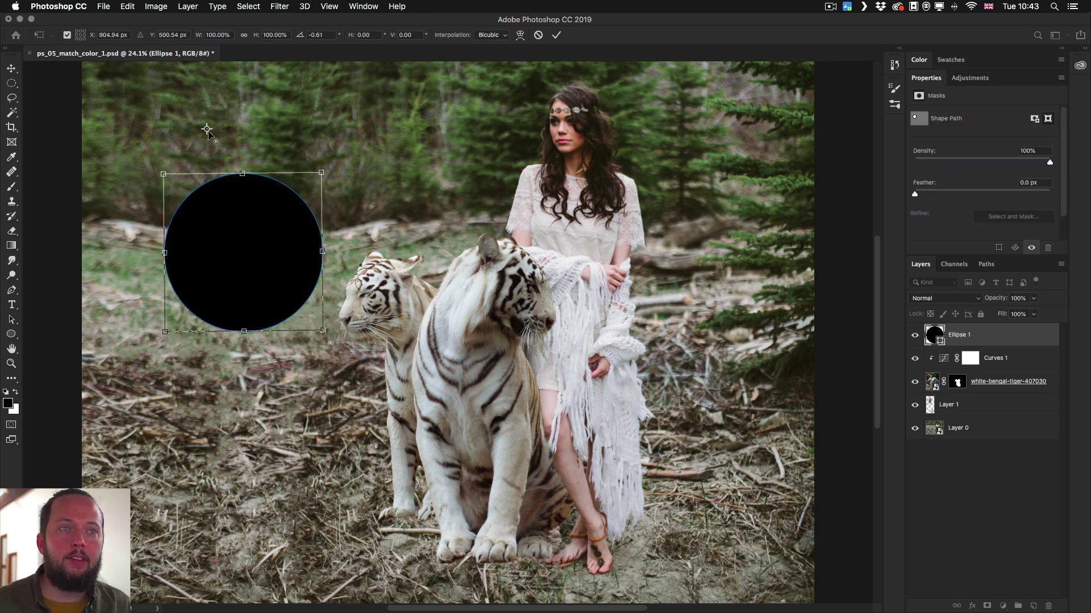
left_click_drag(206, 129, 244, 253)
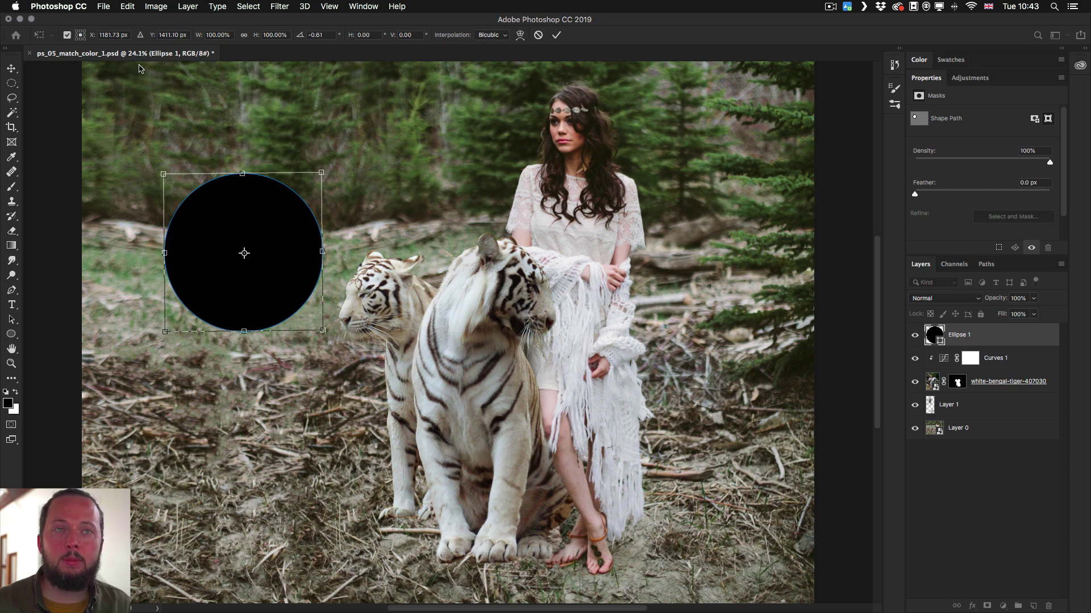
left_click(70, 35)
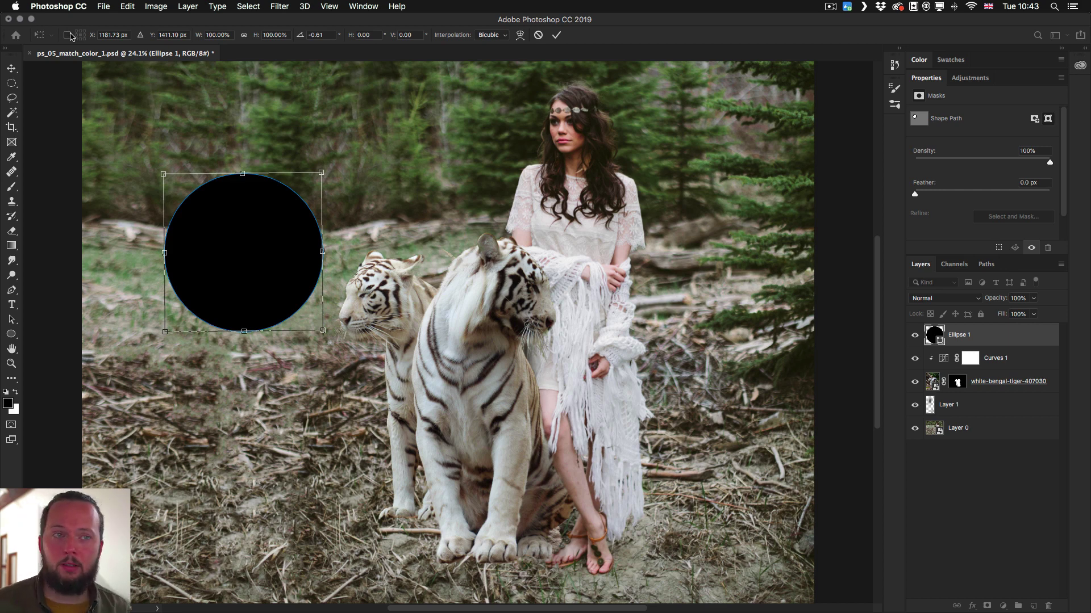
key("Return")
key("super+k")
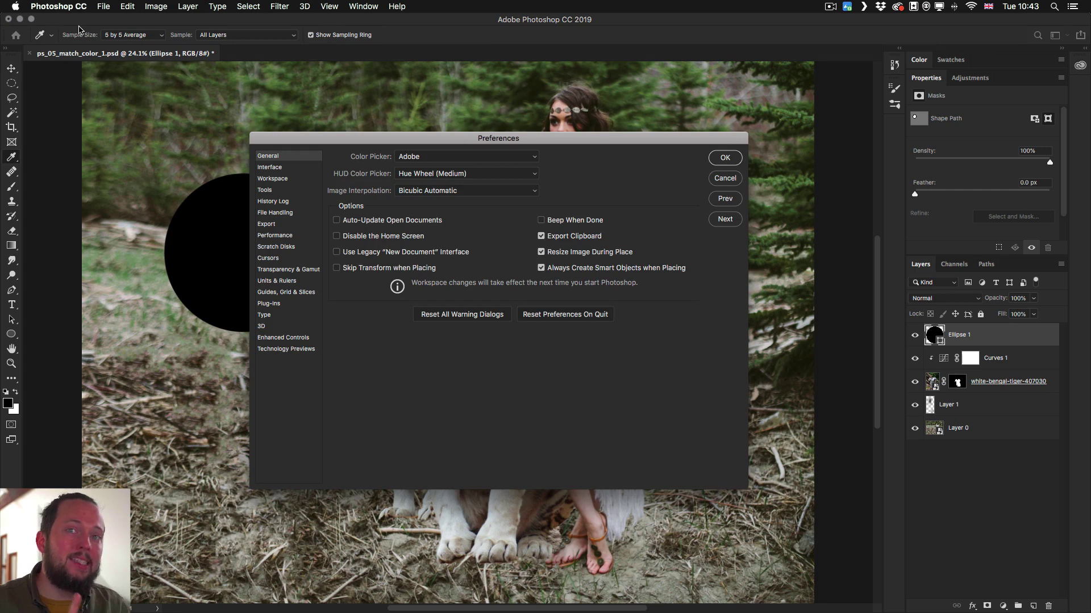
Step: Turn on Show Reference Point when using Transform in the Tools preferences
left_click(272, 190)
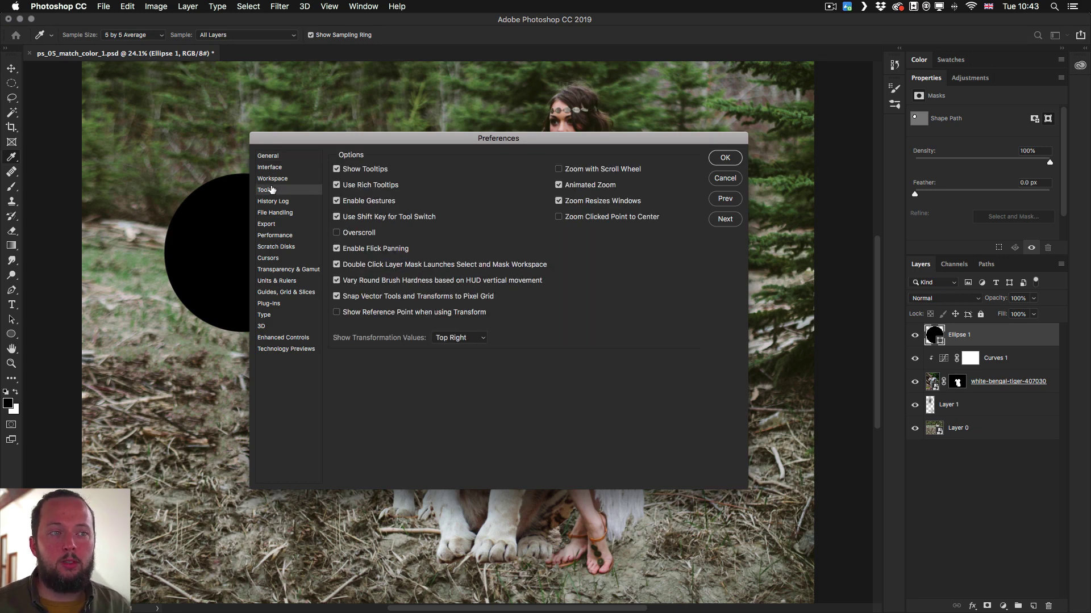
left_click(384, 316)
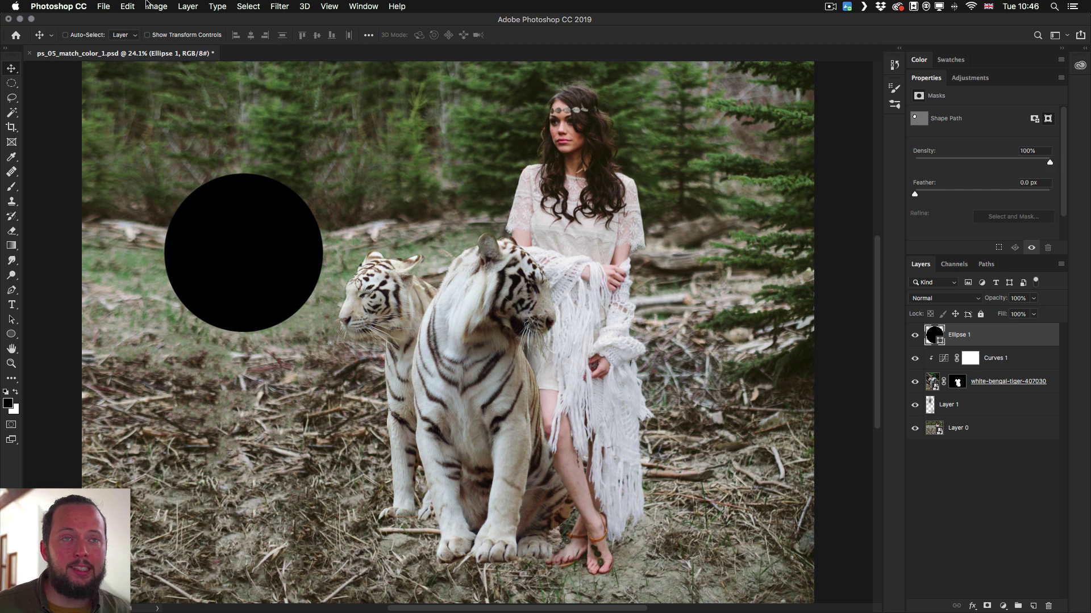
left_click(129, 5)
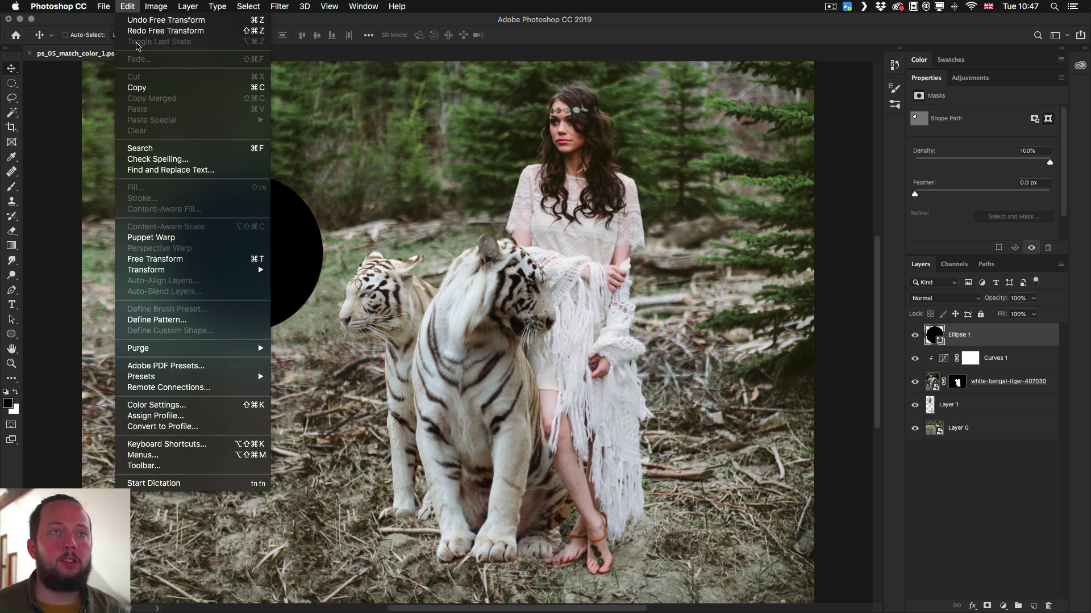
left_click(365, 157)
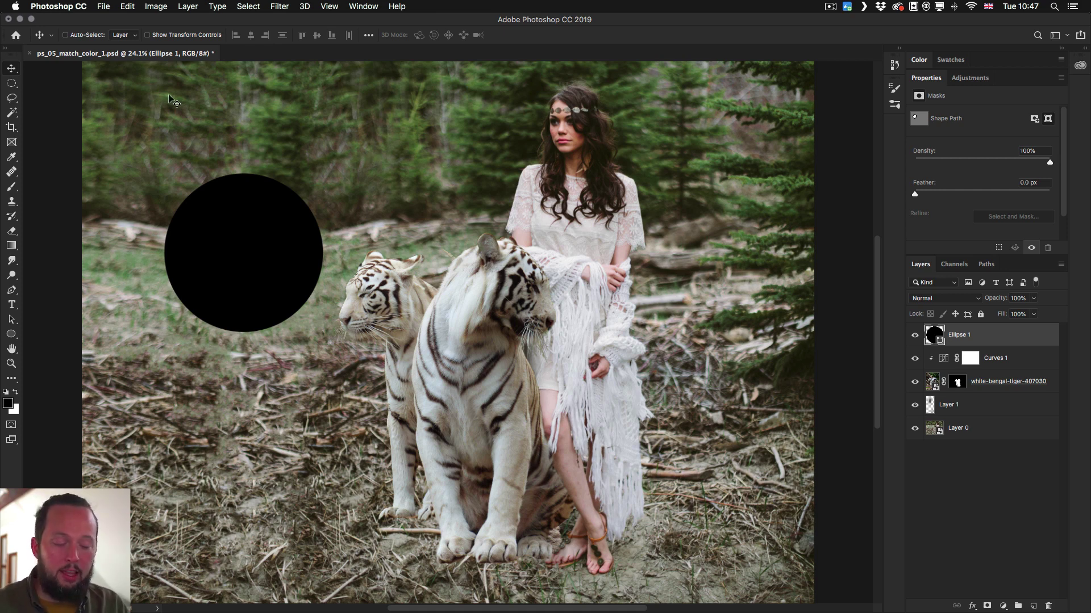
left_click(128, 6)
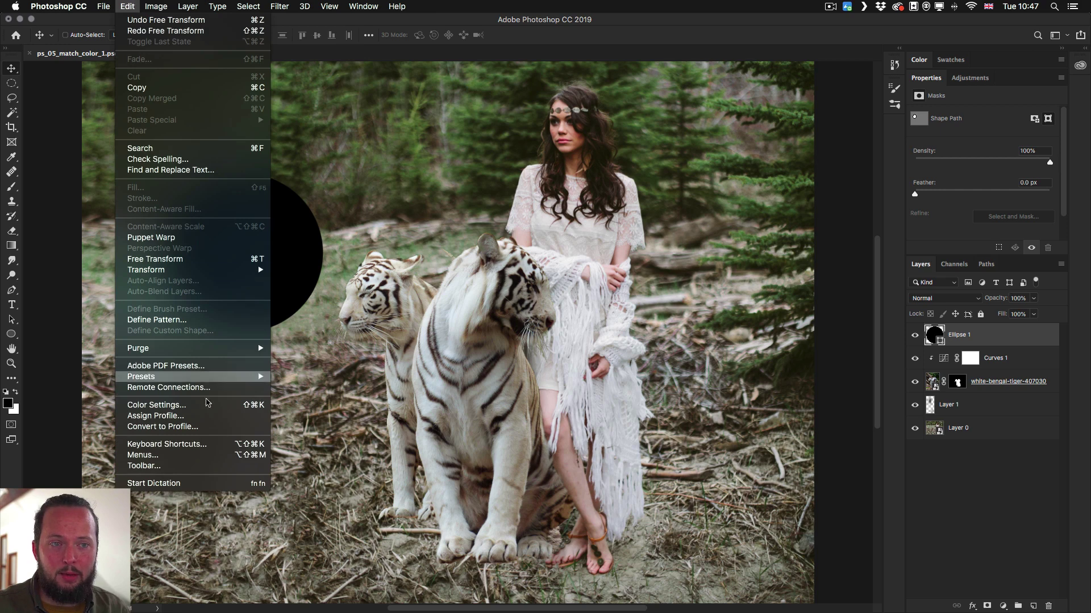
left_click(211, 445)
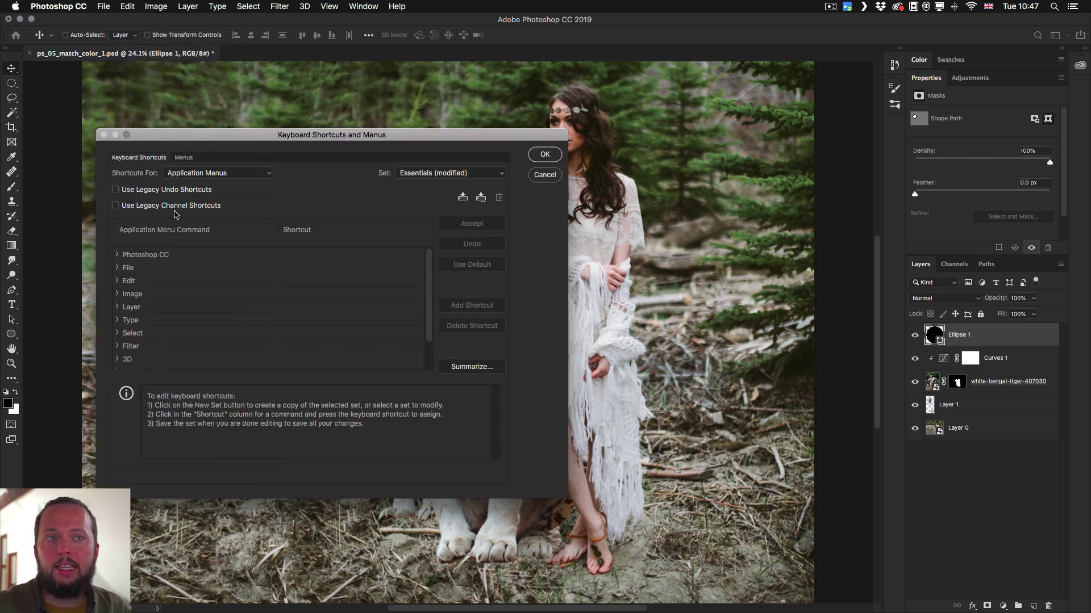
left_click(145, 190)
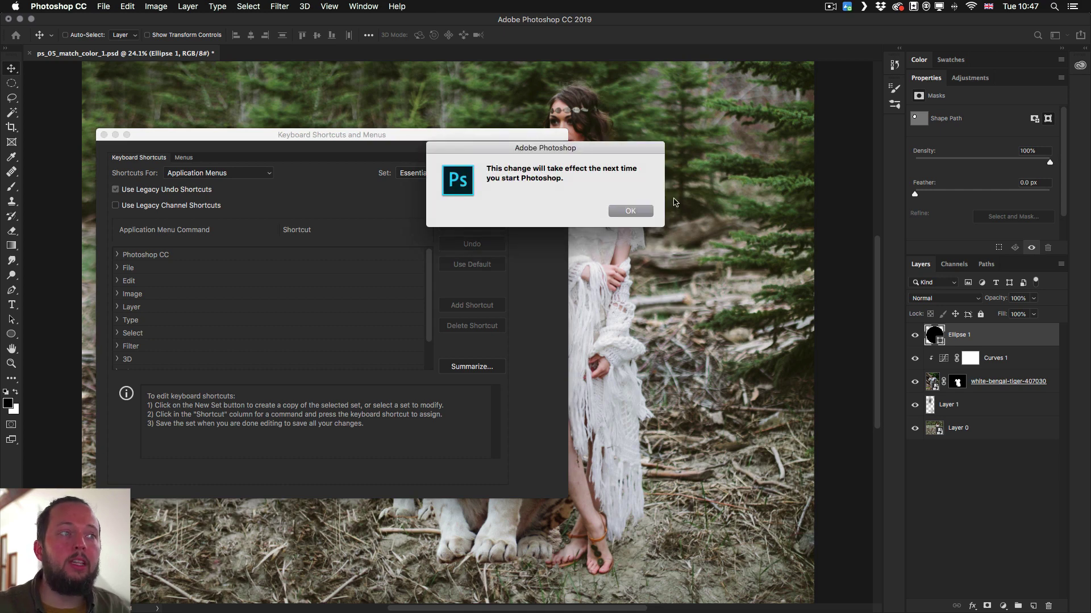
left_click(628, 211)
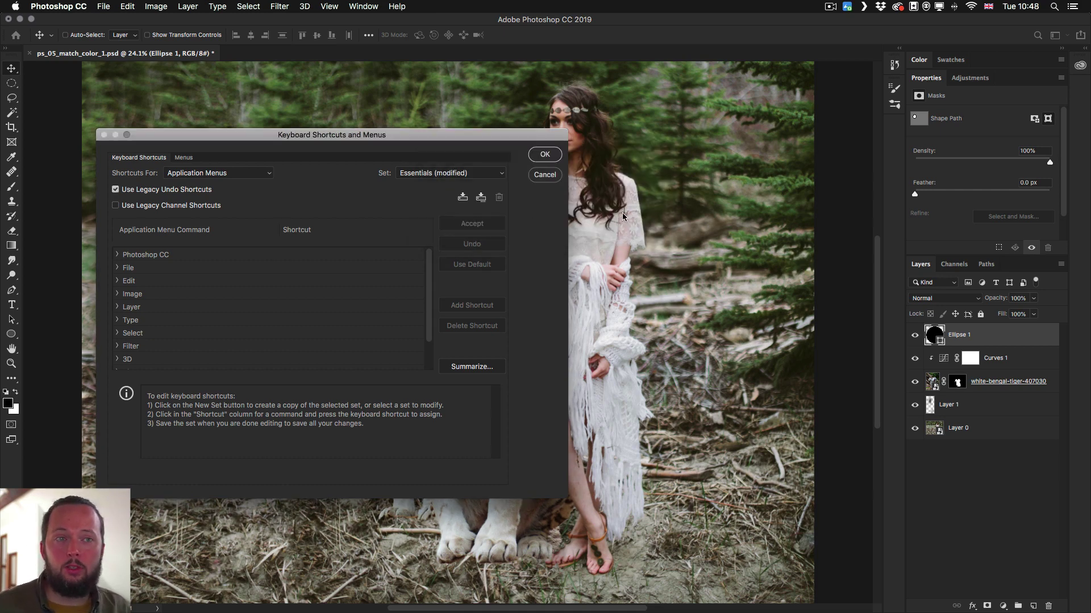
left_click(156, 194)
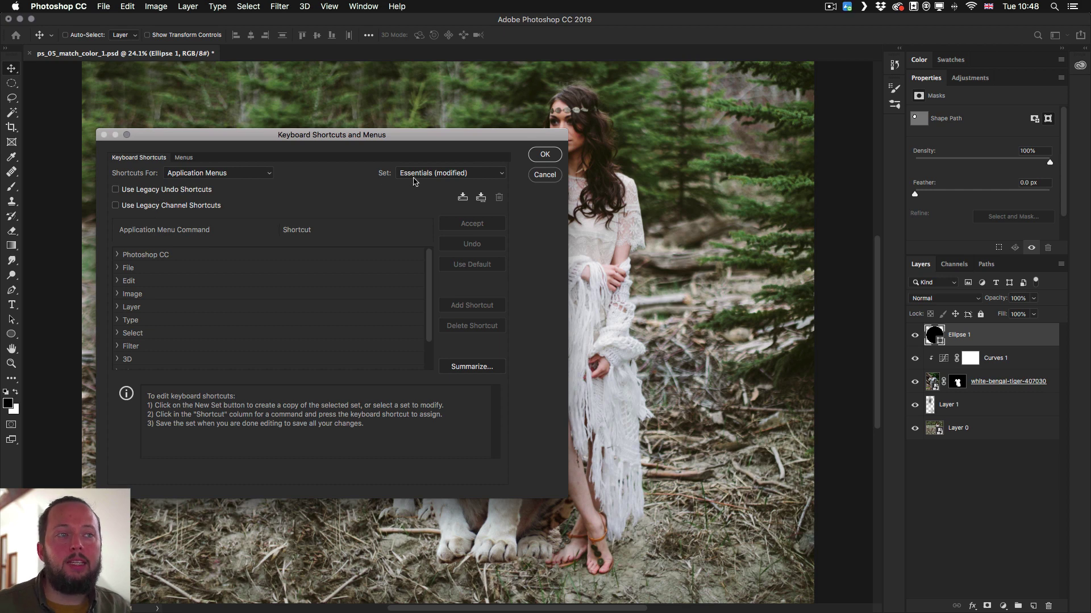
left_click(544, 176)
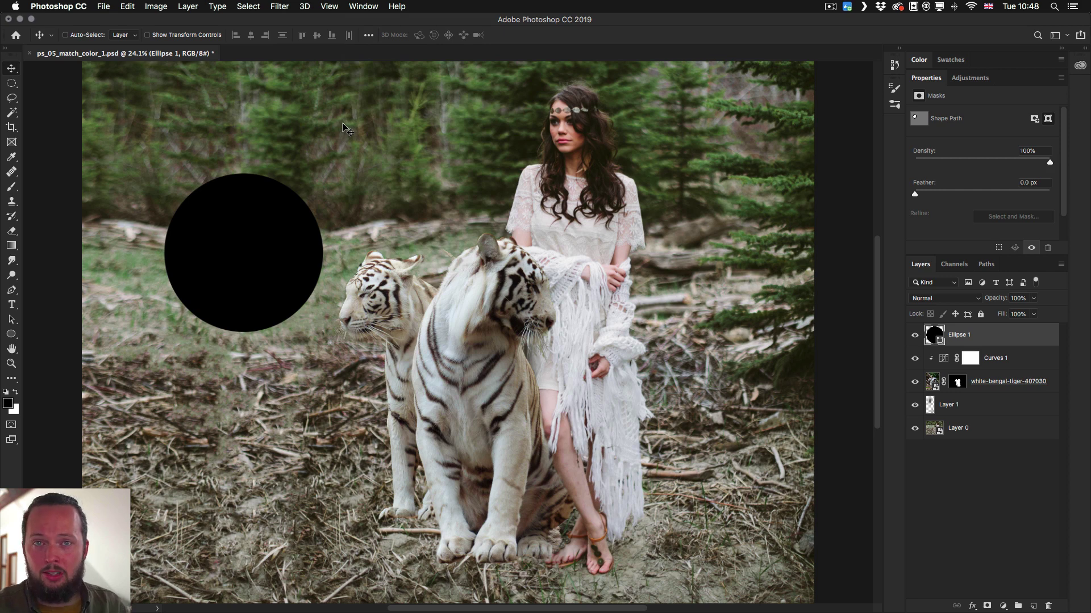
Step: Lock the workspace through Window > Workspace > Lock Workspace
left_click(364, 6)
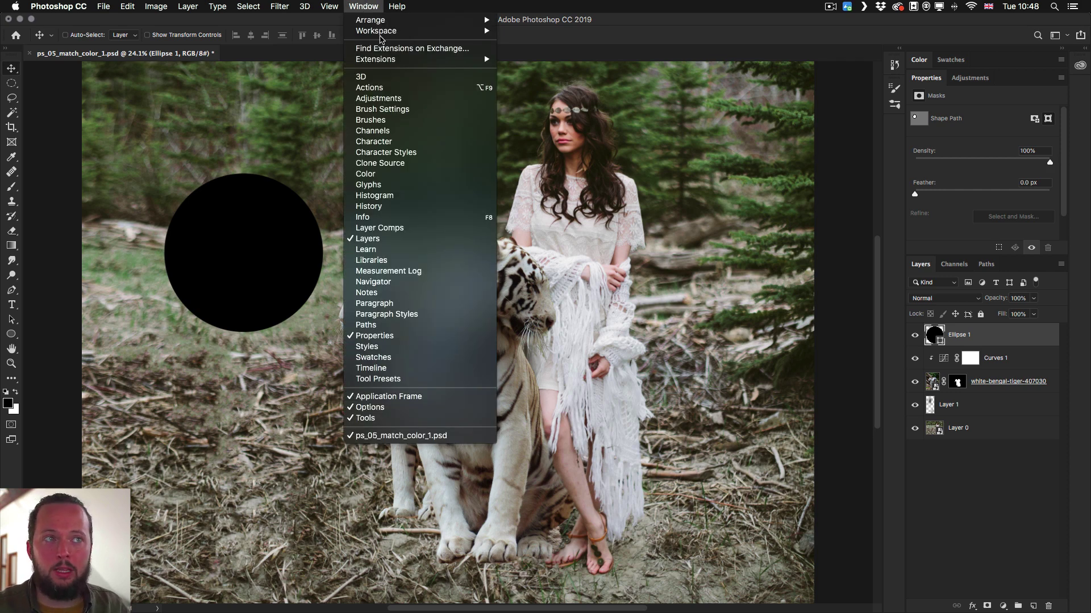
mouse_move(382, 35)
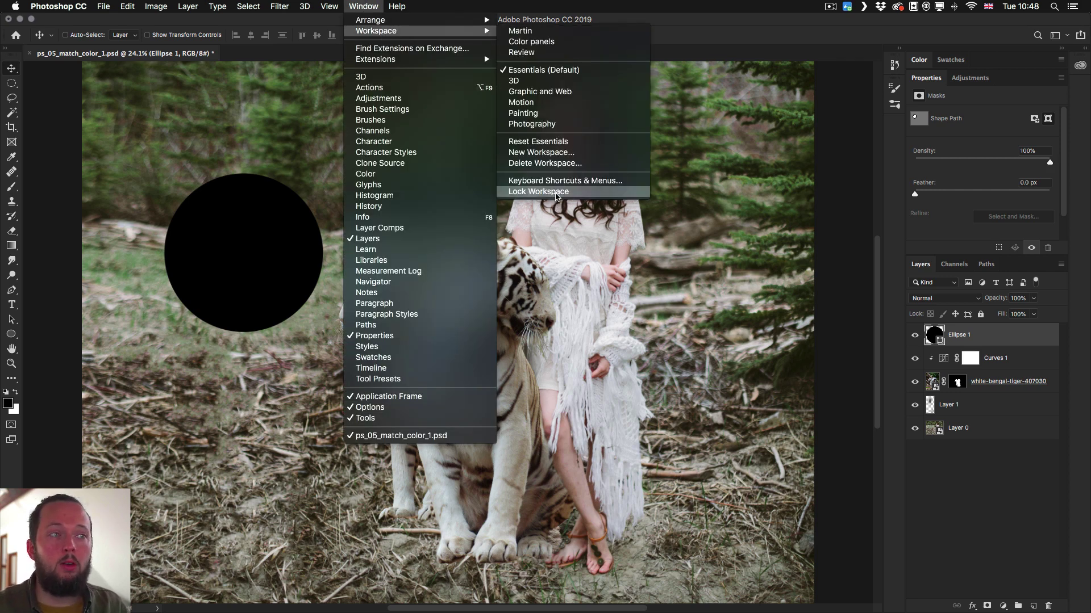
left_click(556, 194)
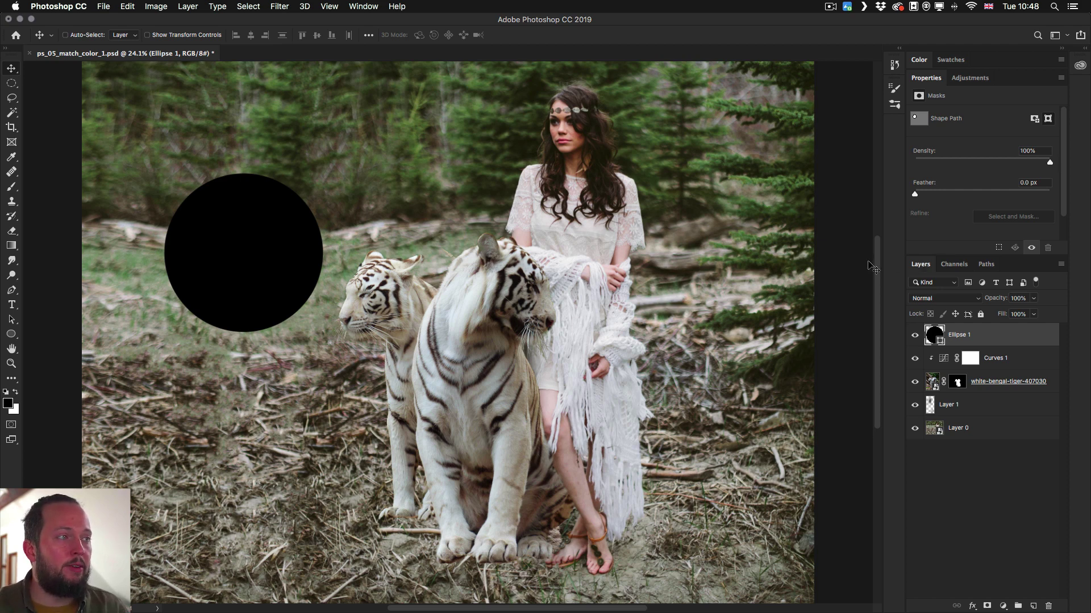
Step: Test the layout by reordering the Paths panel, docking the image window, and expanding and collapsing panels
left_click_drag(986, 264, 915, 265)
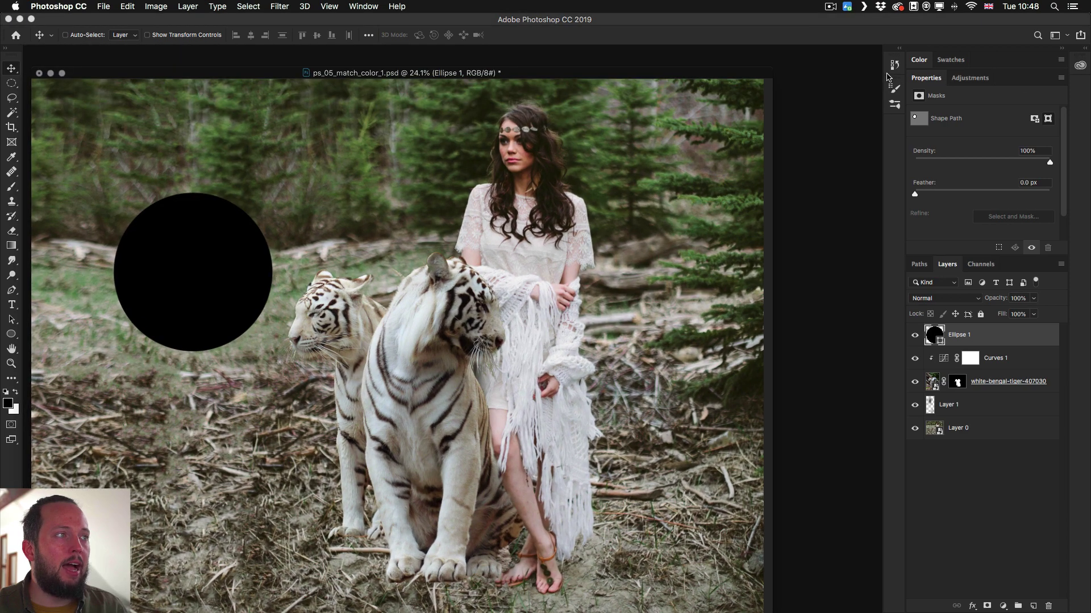
left_click_drag(571, 68, 590, 52)
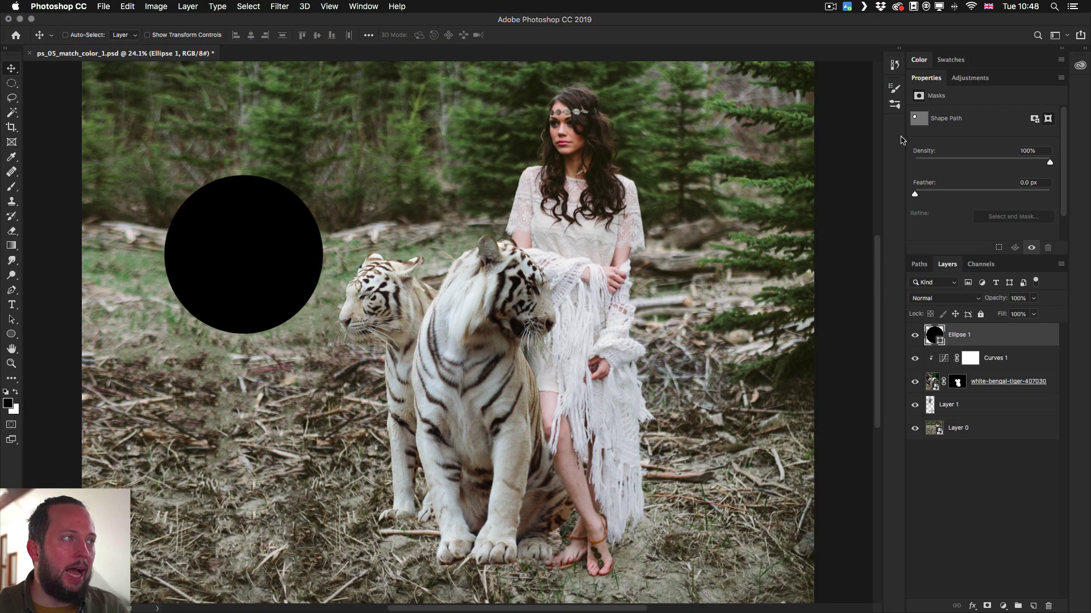
left_click(1080, 65)
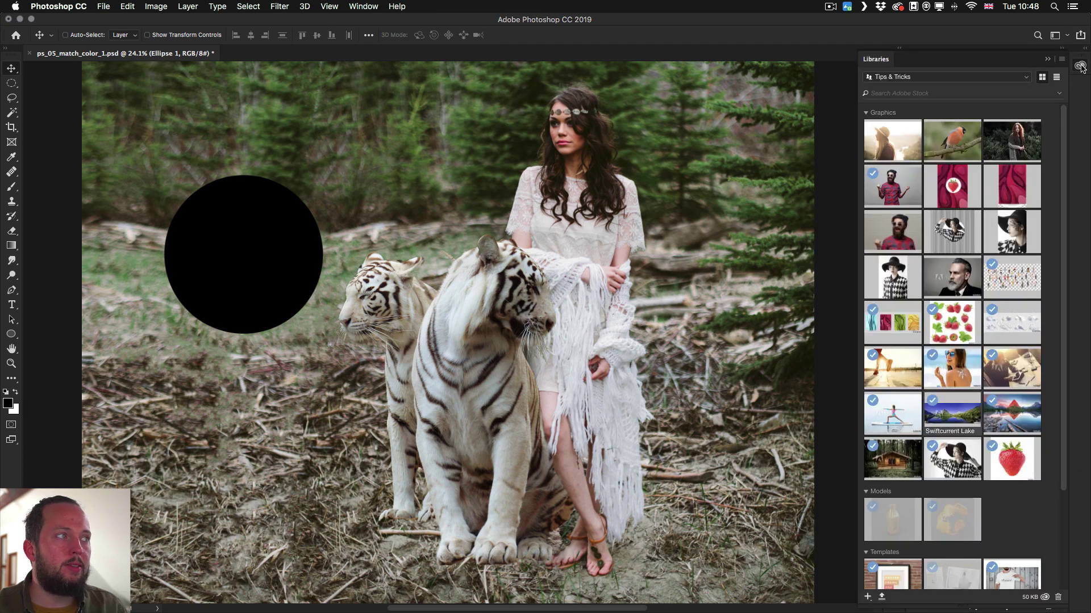
left_click(1080, 66)
left_click(895, 91)
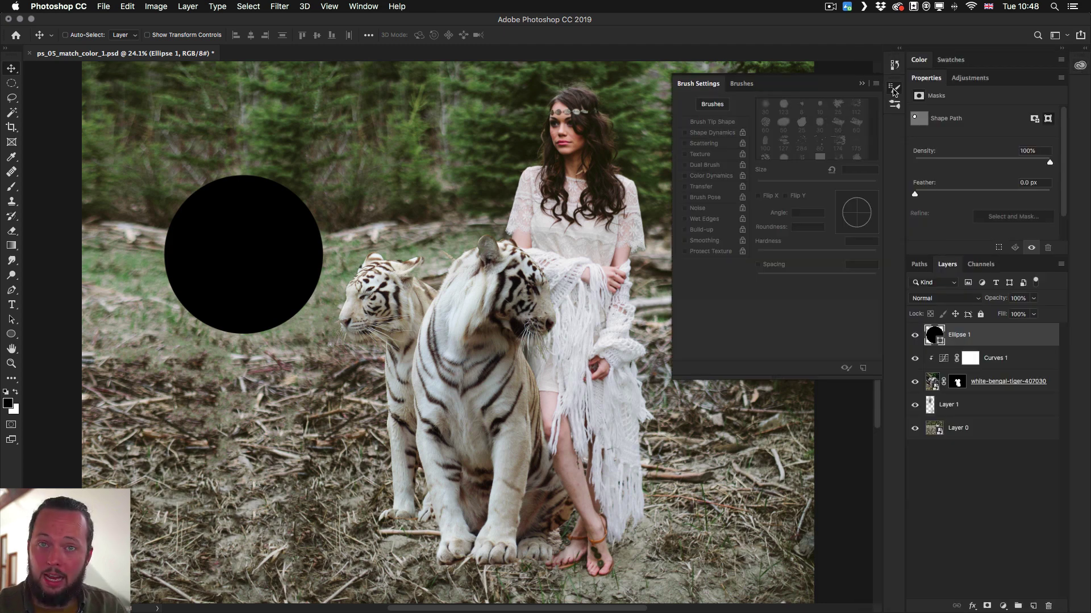
left_click(896, 92)
left_click(899, 49)
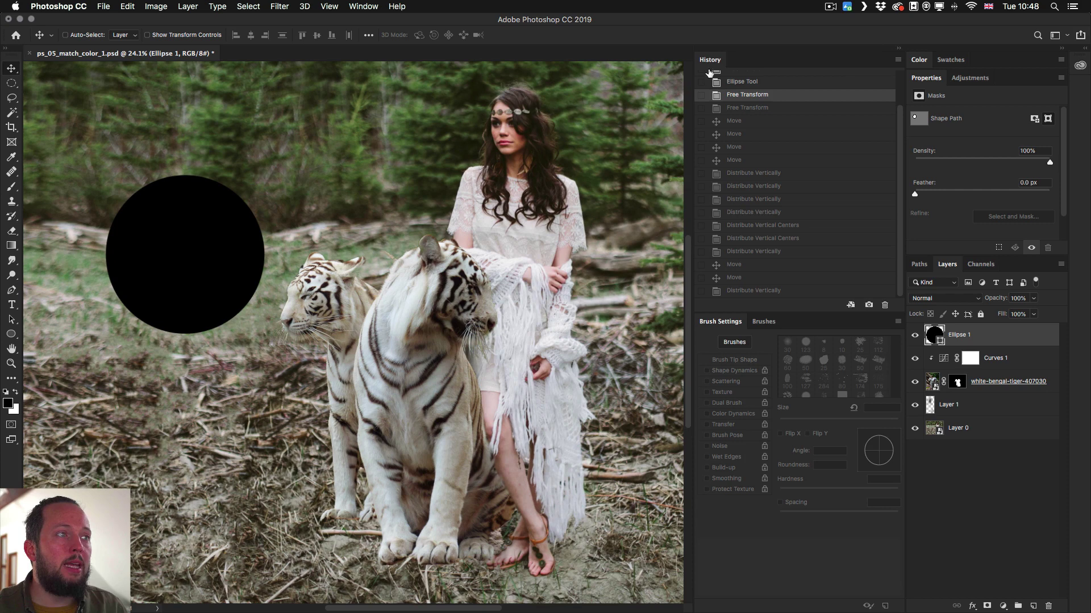
left_click(900, 49)
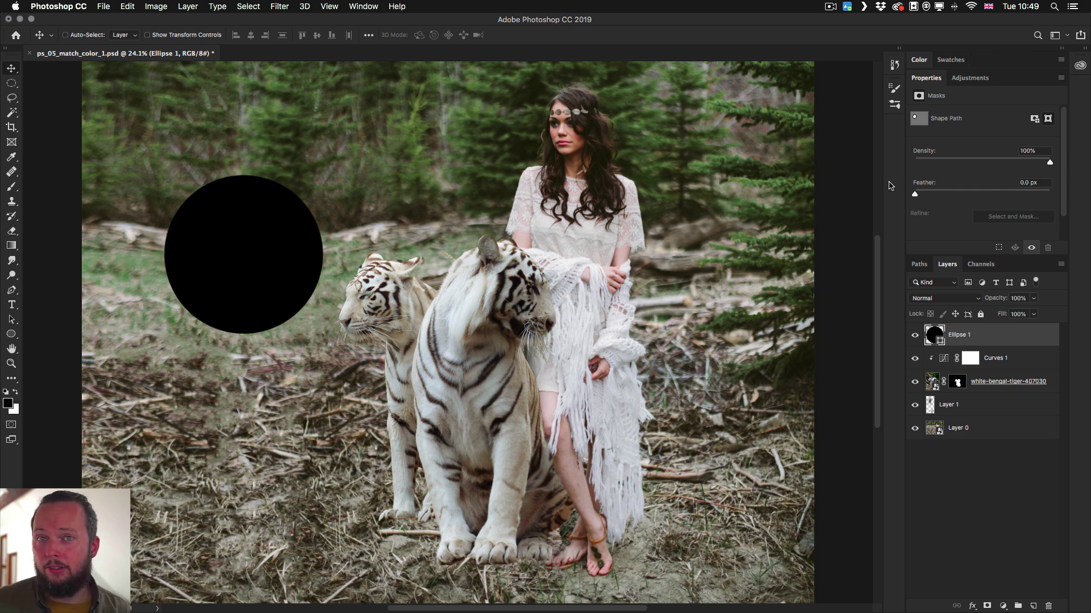
Step: Toggle Lock Workspace again from the Window > Workspace menu
left_click(365, 8)
mouse_move(374, 30)
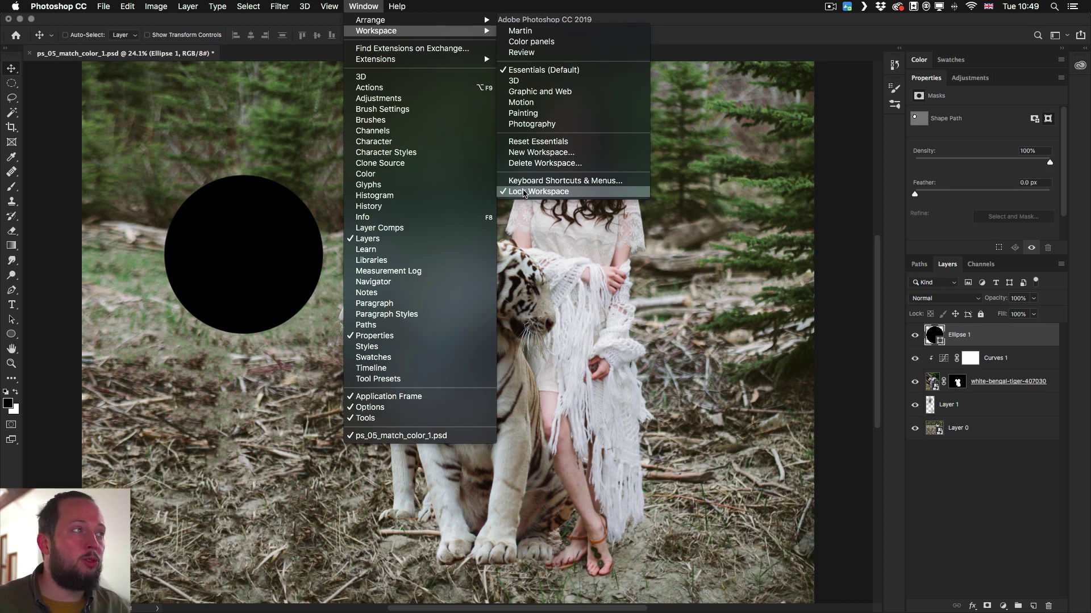
left_click(523, 193)
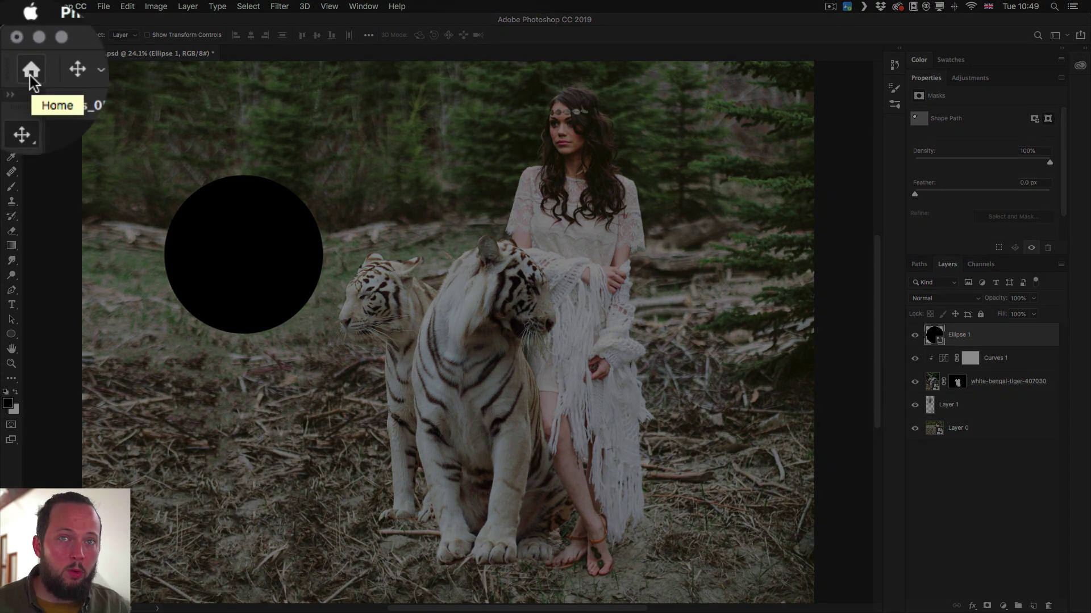
left_click(29, 73)
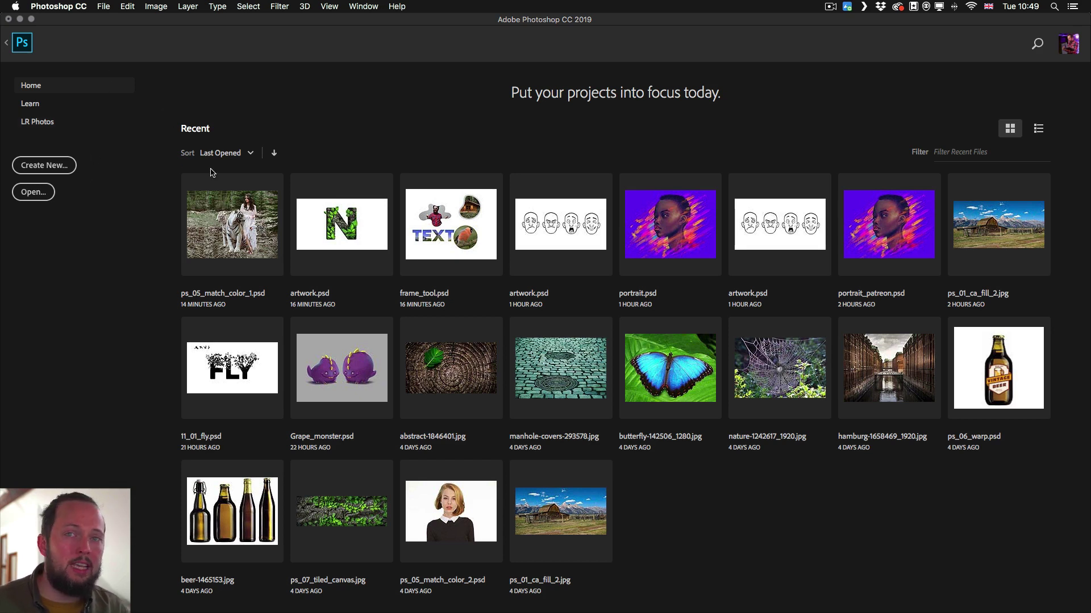
left_click(42, 105)
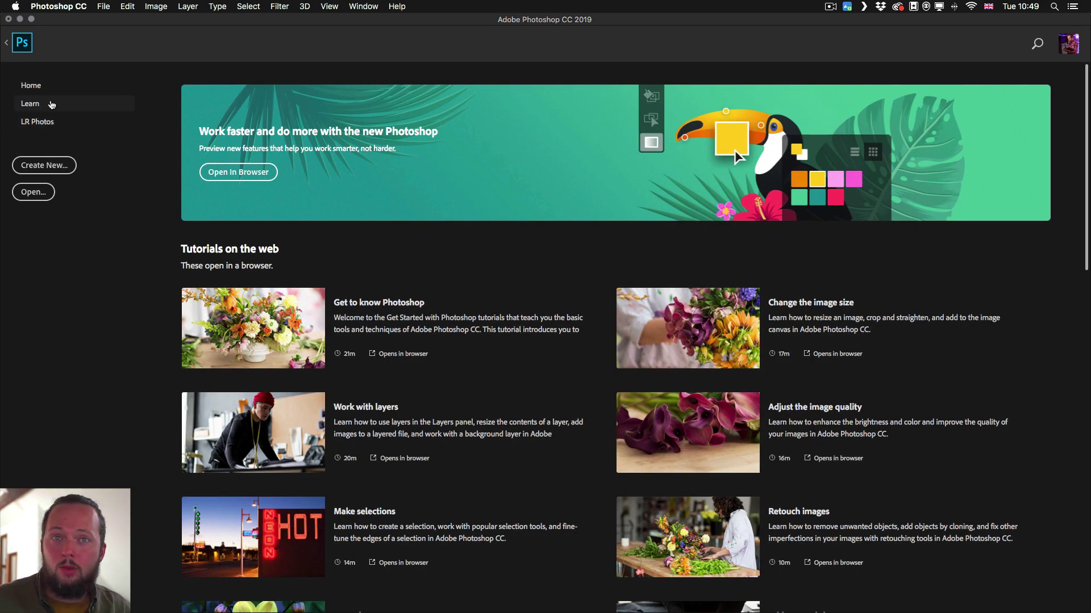
left_click(50, 86)
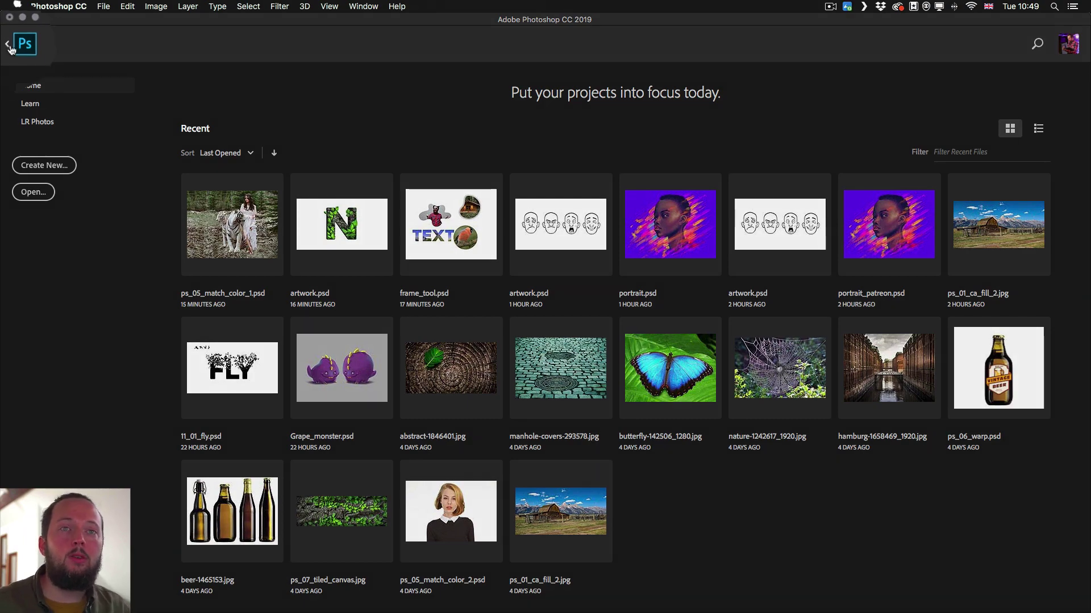
left_click(18, 84)
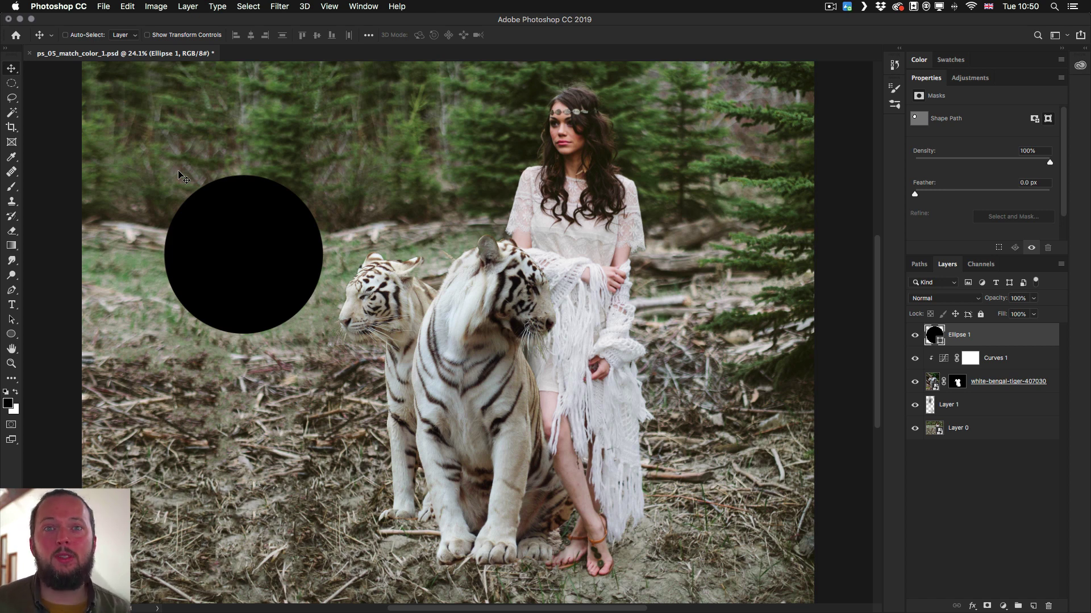
Step: Hide Ellipse 1, select the white-bengal-tiger-407030 layer, and preview blend modes, keeping Normal
key("super+comma")
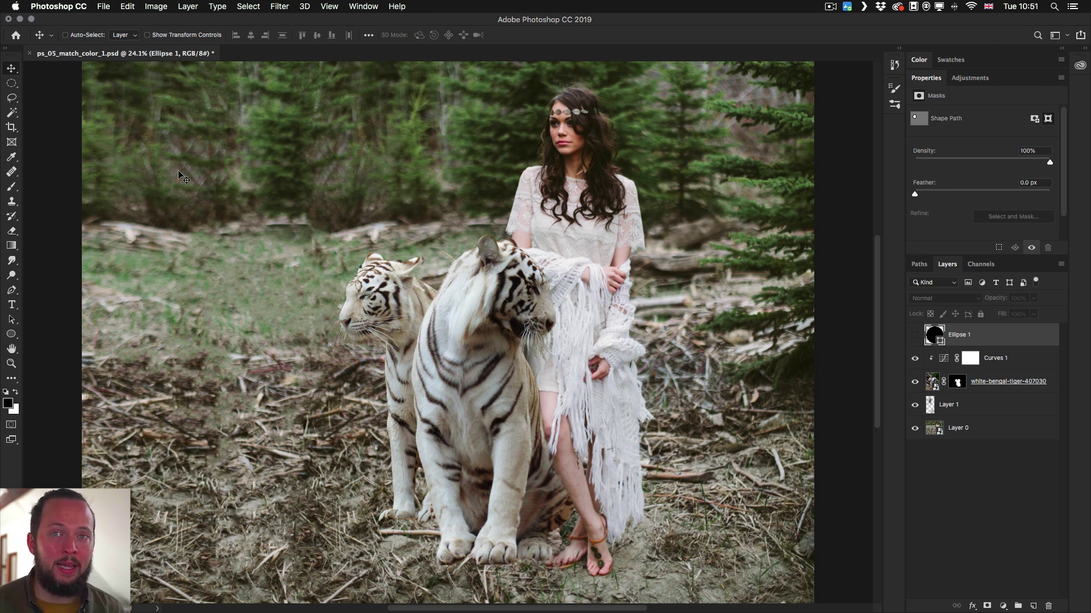
left_click(989, 379)
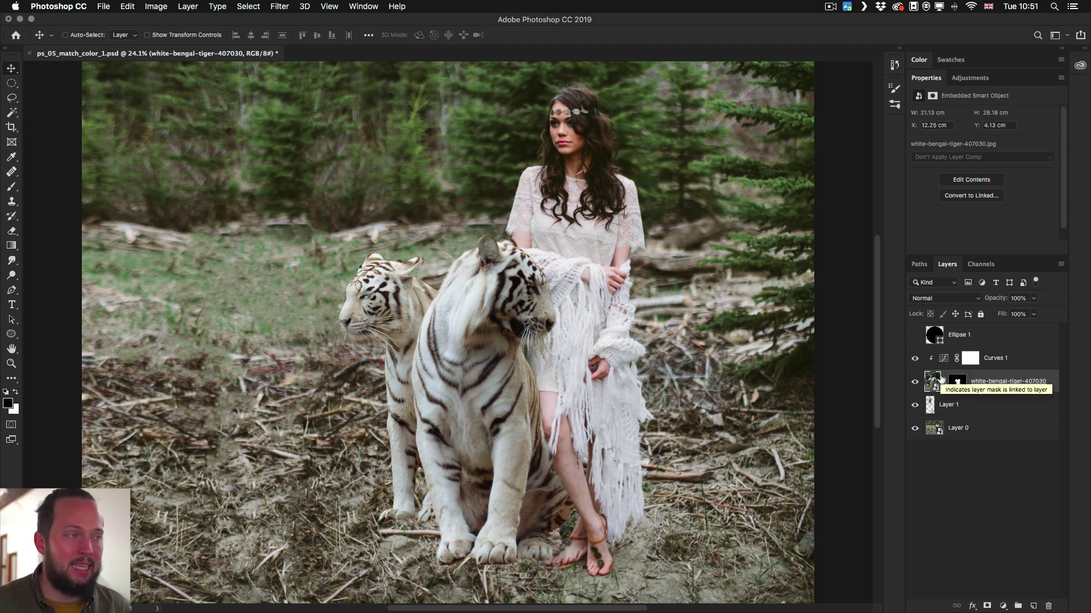
left_click(977, 299)
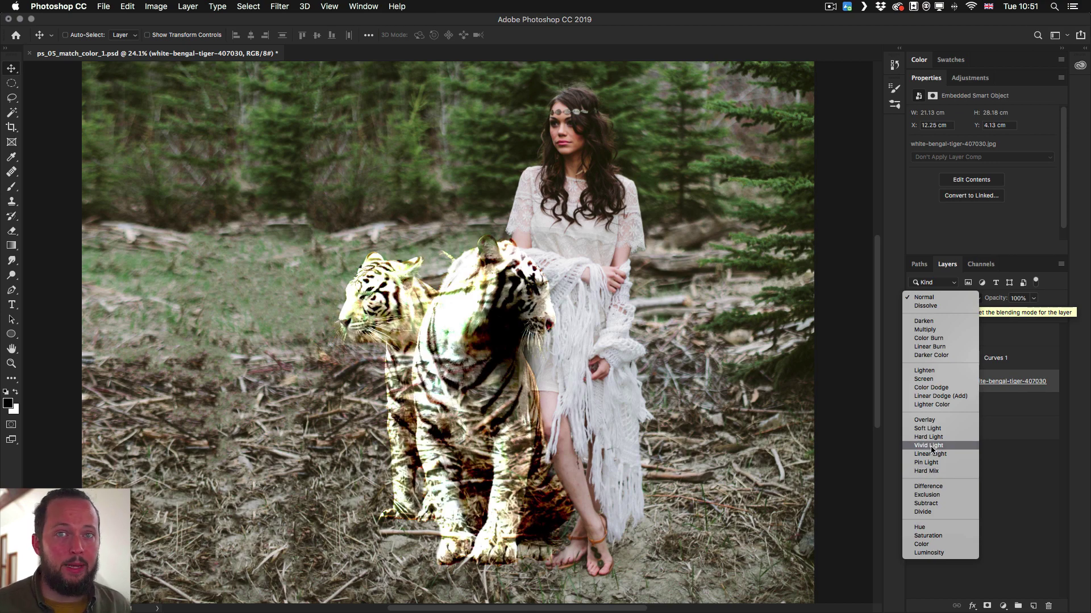
key("Escape")
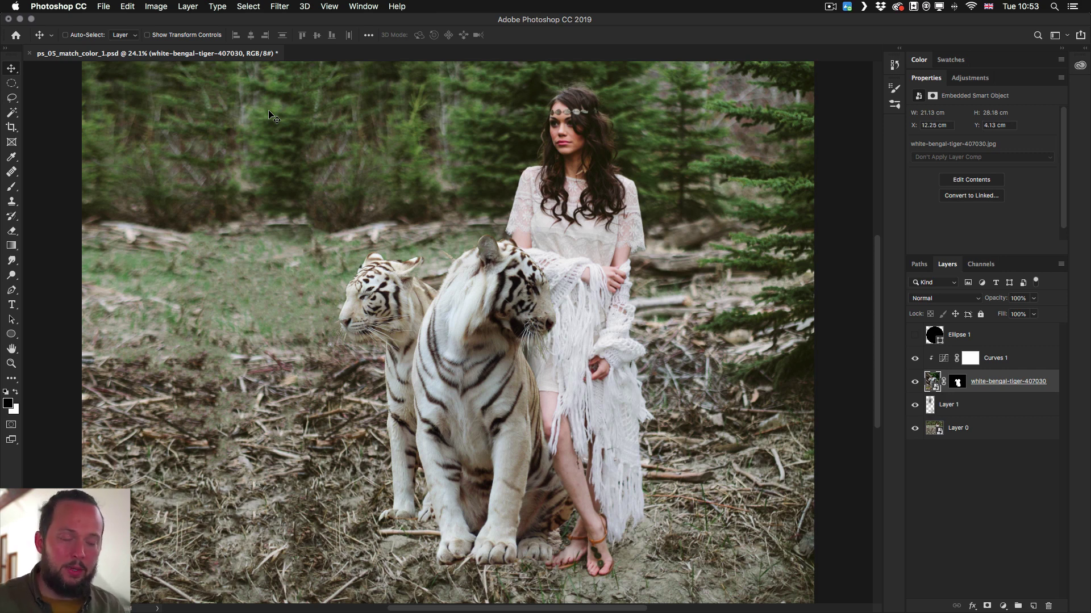
Step: Free-transform the tiger layer and set its rotation to 35°
key("super+t")
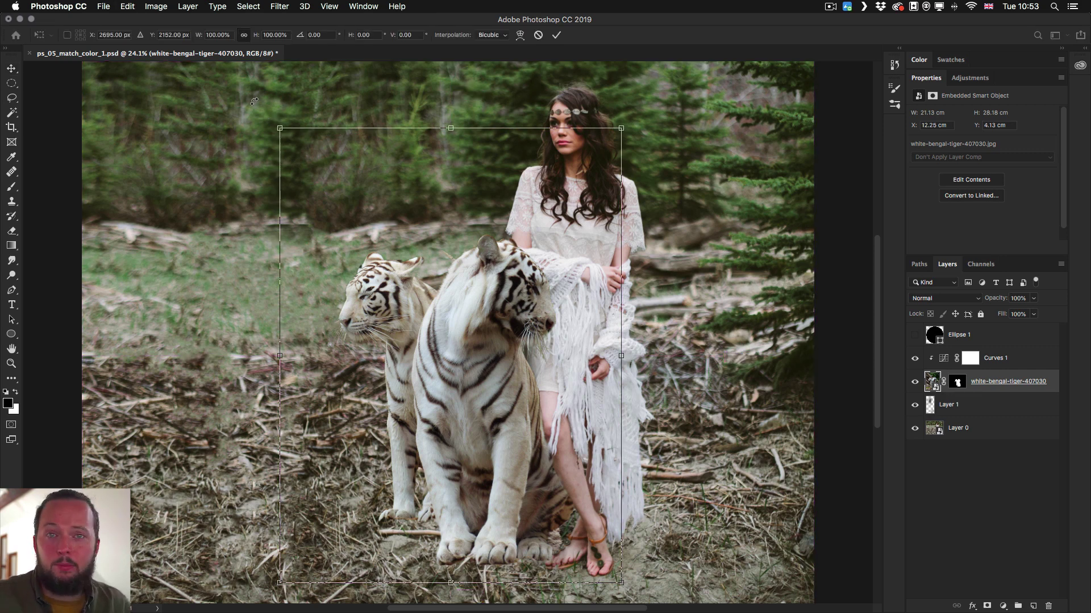
left_click(315, 35)
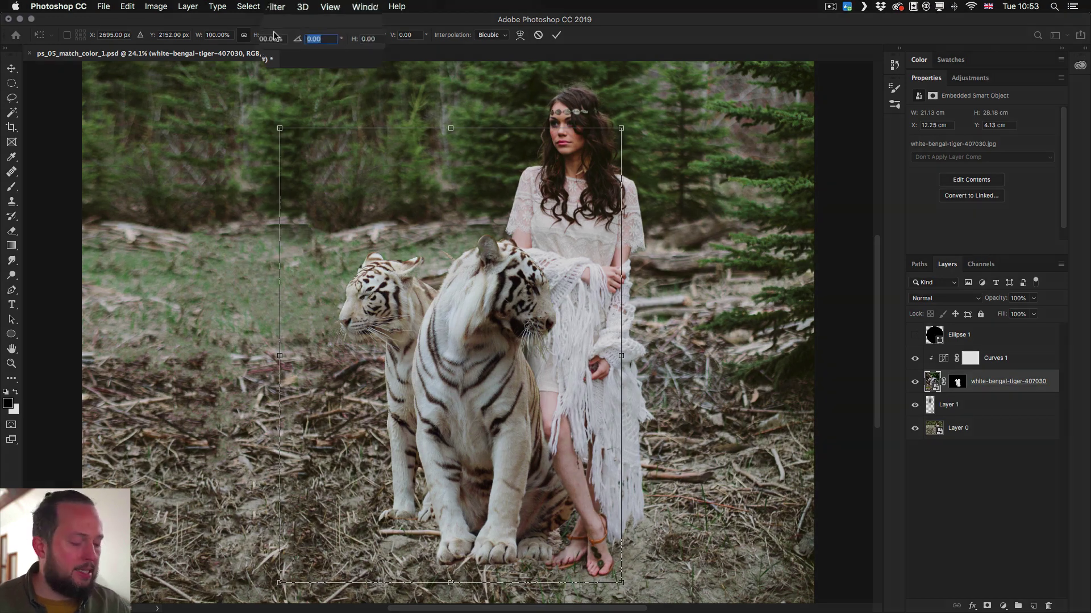
type("35")
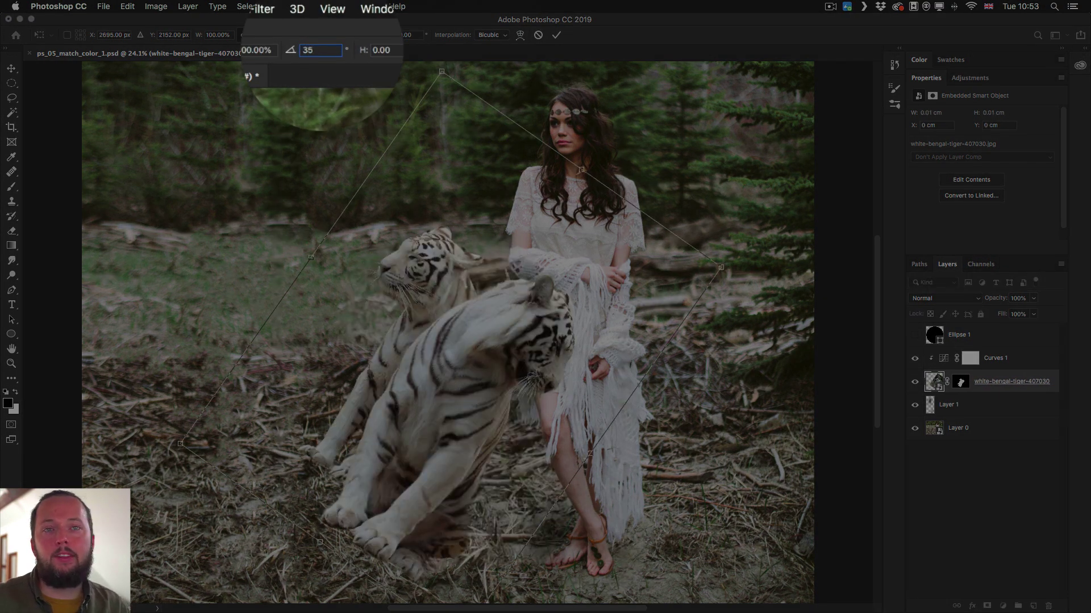
key("Return")
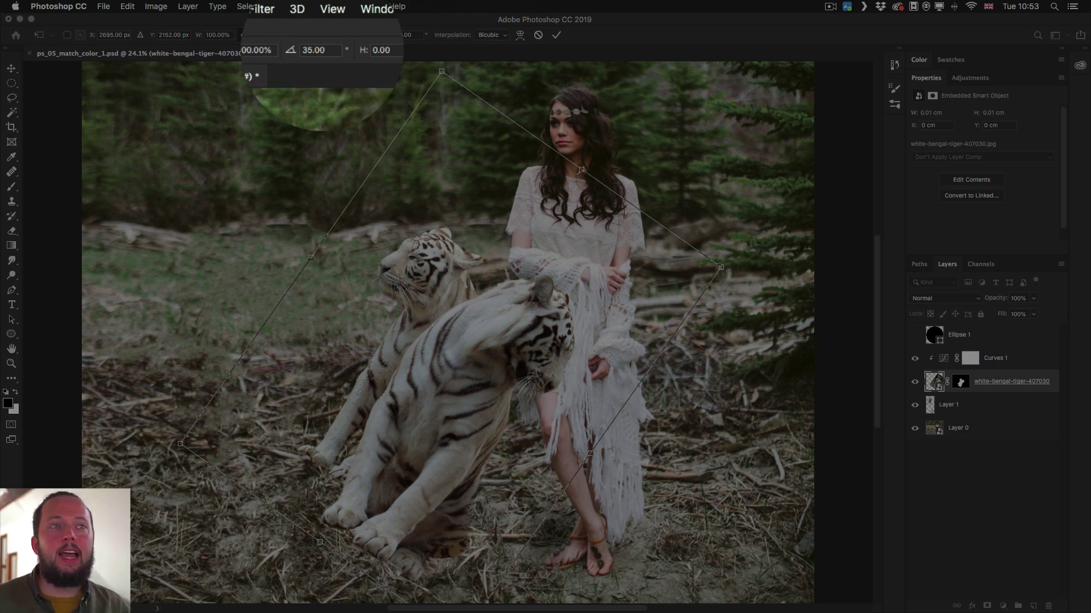
Step: Append +70 to the rotation field so it evaluates to 105°
left_click(340, 52)
left_click(339, 54)
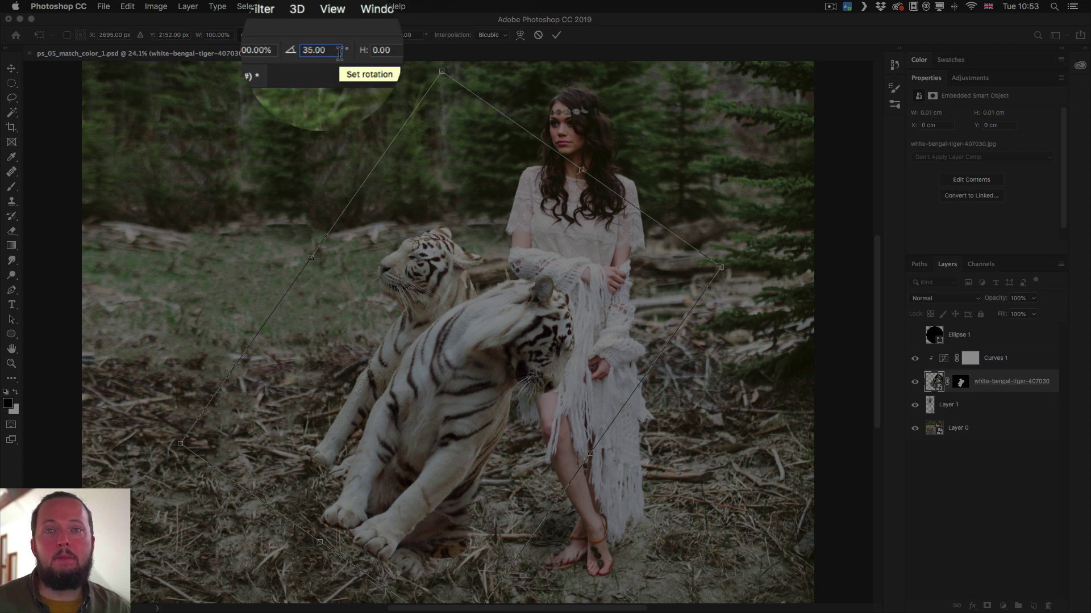
type("+20")
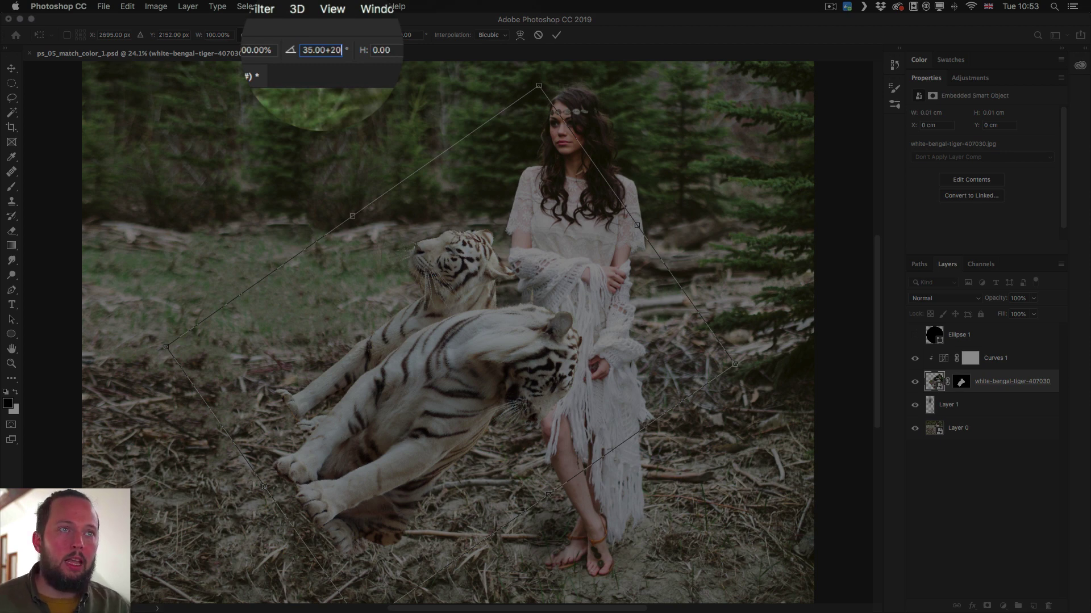
key("BackSpace")
key("BackSpace")
key("BackSpace")
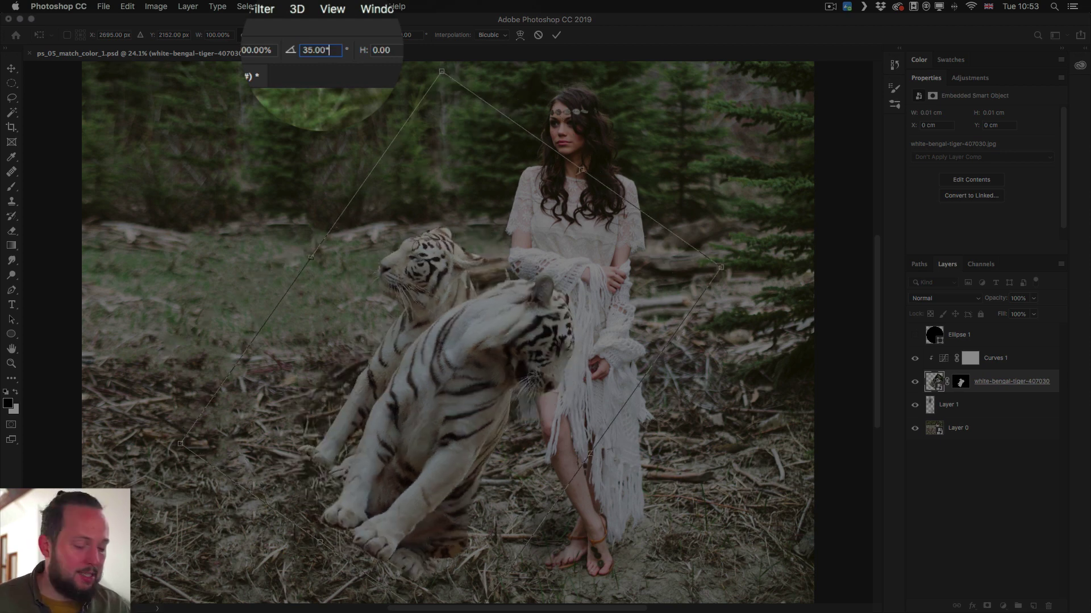
type("+70")
key("Return")
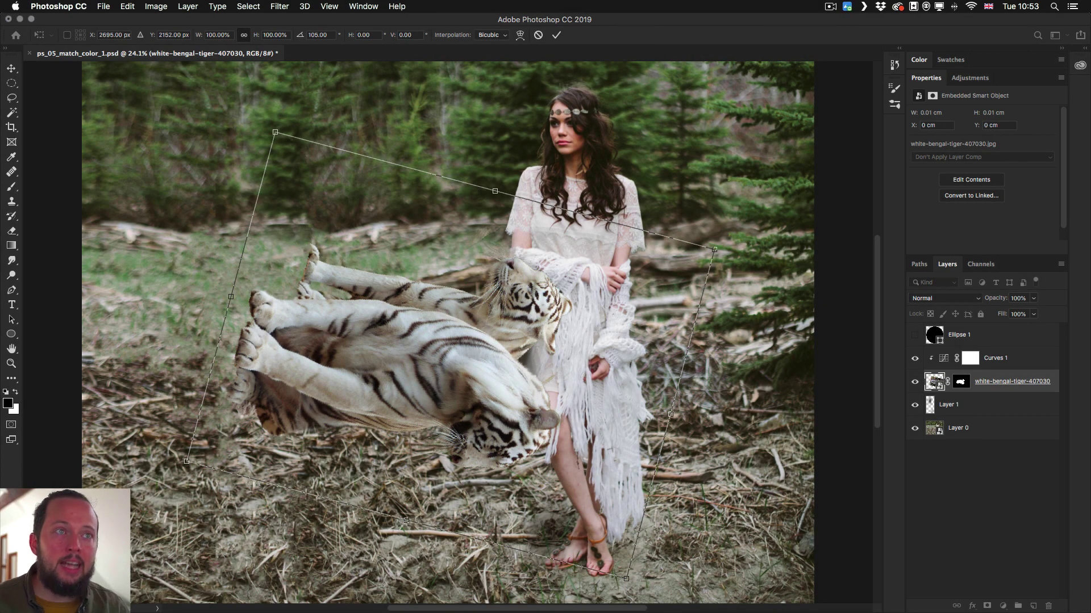
Step: Append /4 to the rotation field to get a 26.25° angle
left_click(330, 35)
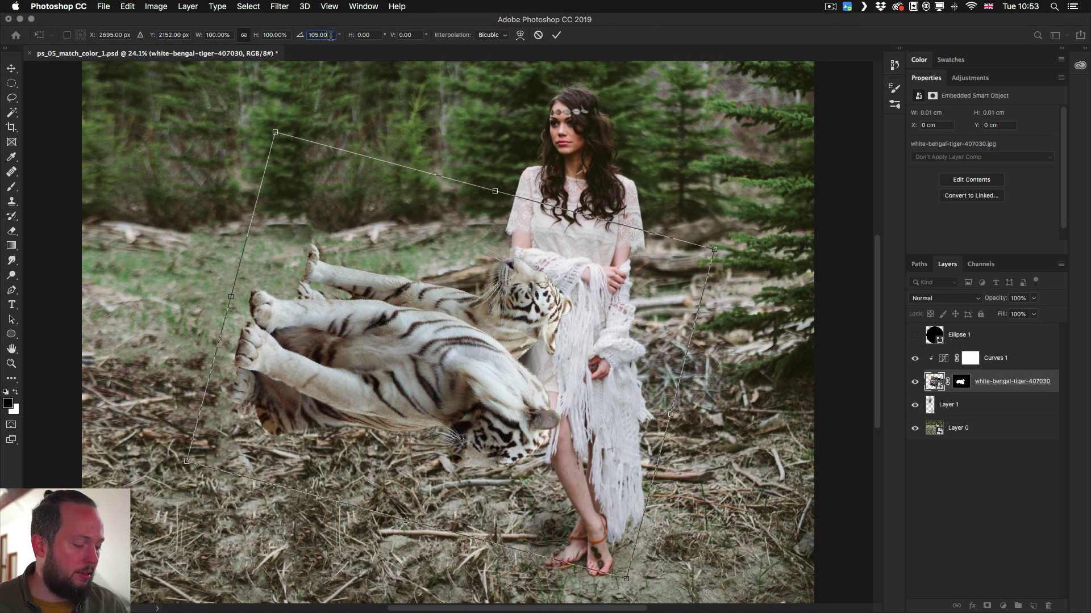
type("/4")
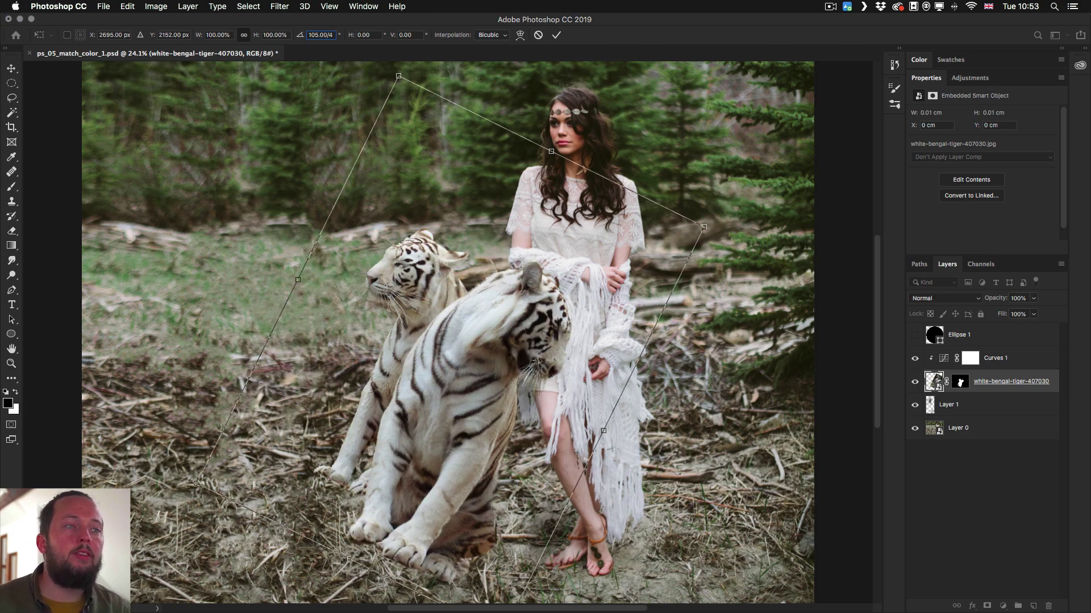
key("Return")
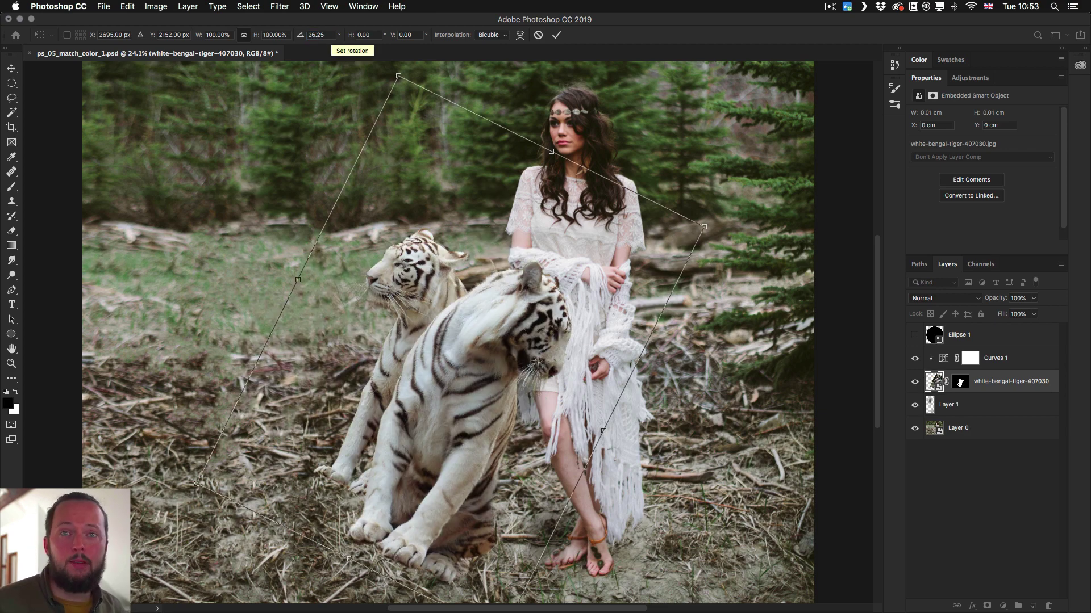
Step: Dismiss the pending 26.25° tiger transform with Esc
key("Escape")
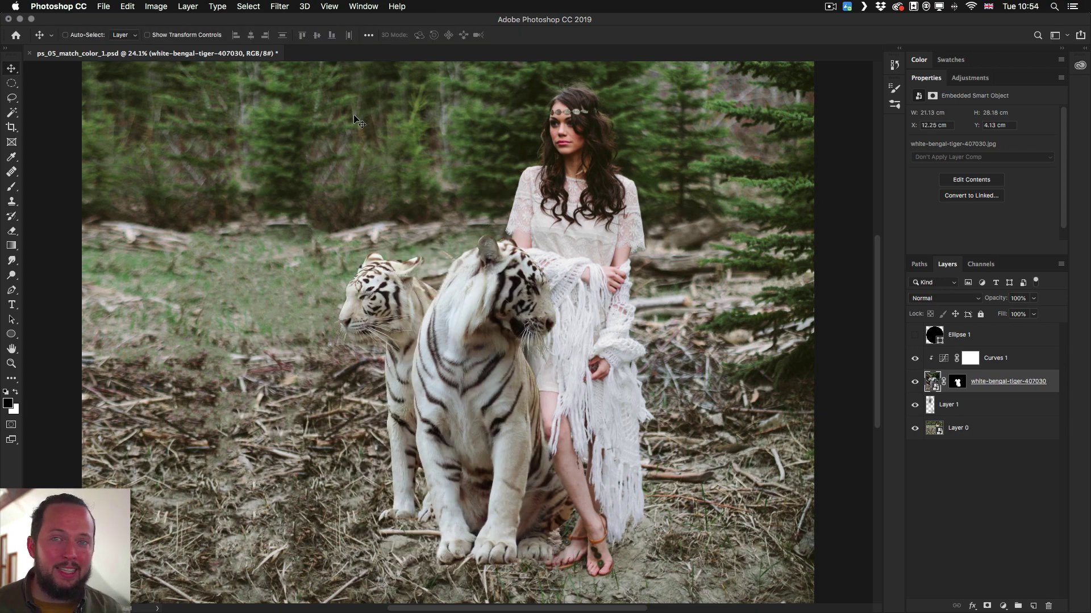